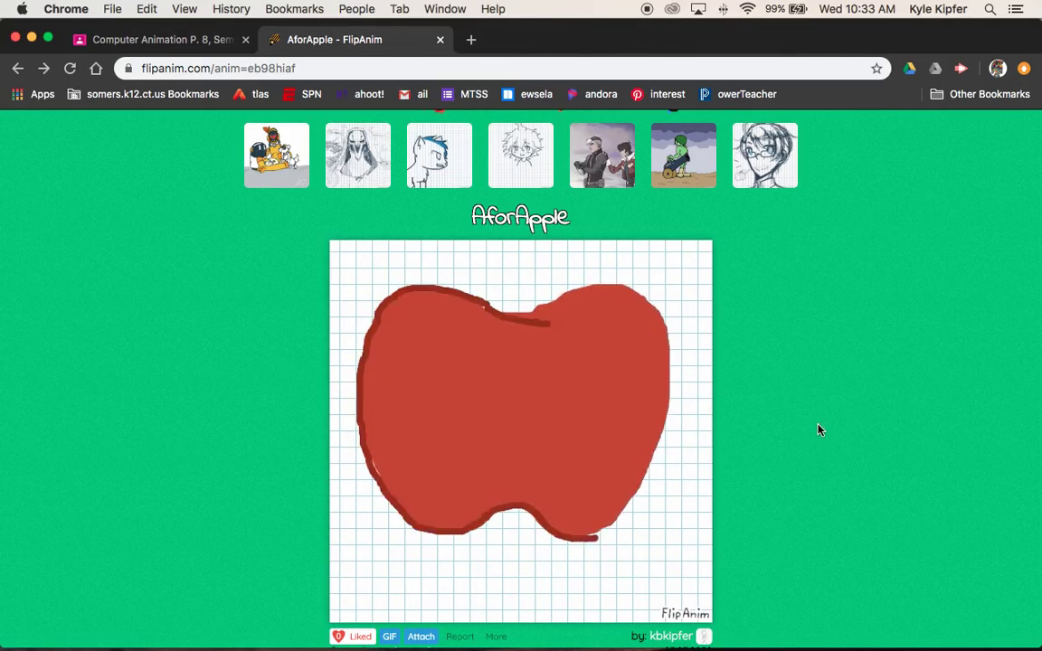
- Open a blank flipbook in the new beta drawing editor
scroll(816, 429, up, 2)
scroll(816, 429, up, 3)
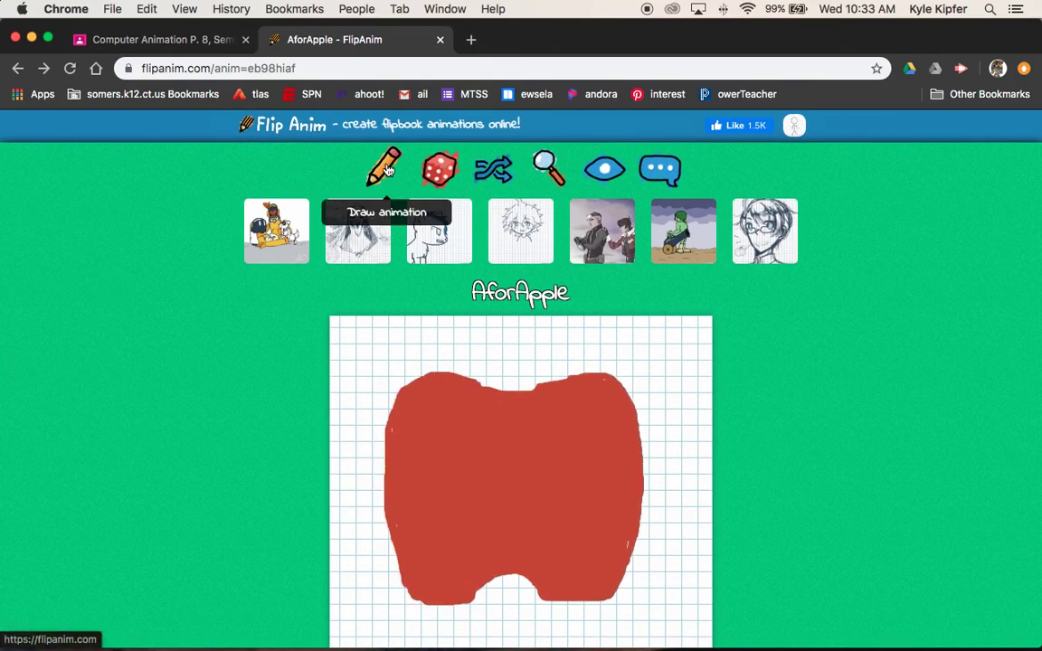
click(389, 172)
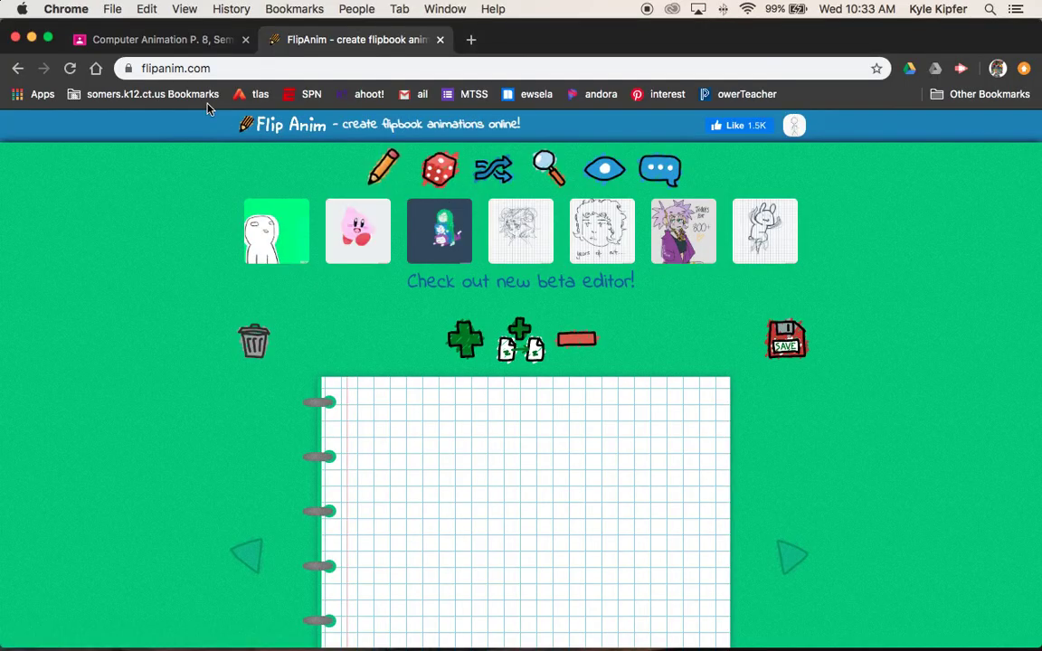
click(606, 296)
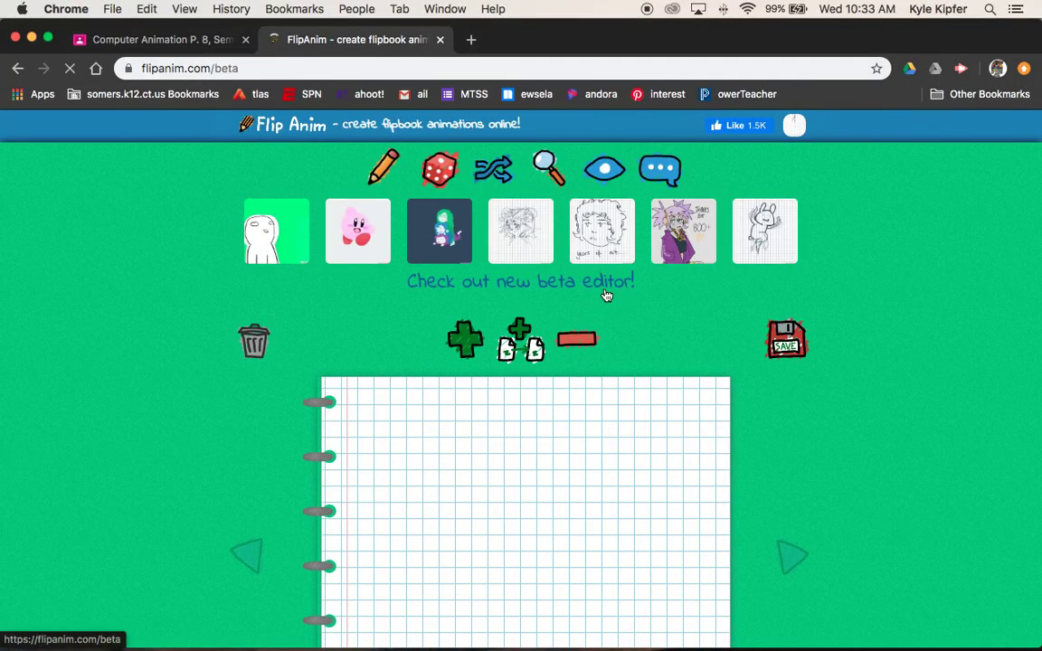
- Set the drawing colour to red from the palette
scroll(869, 265, down, 5)
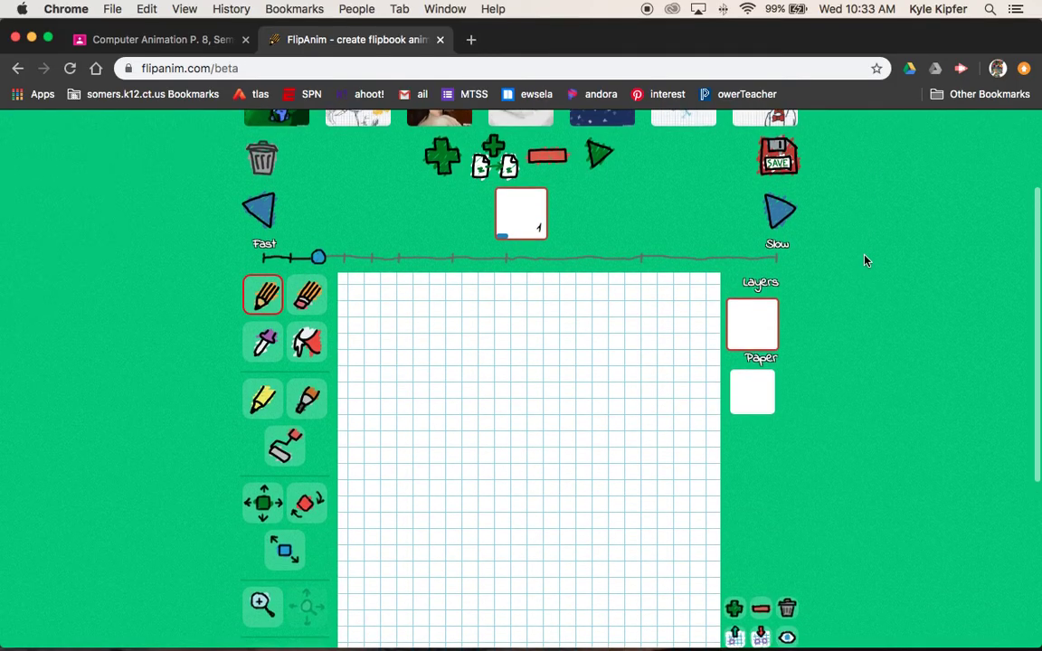
scroll(866, 260, up, 2)
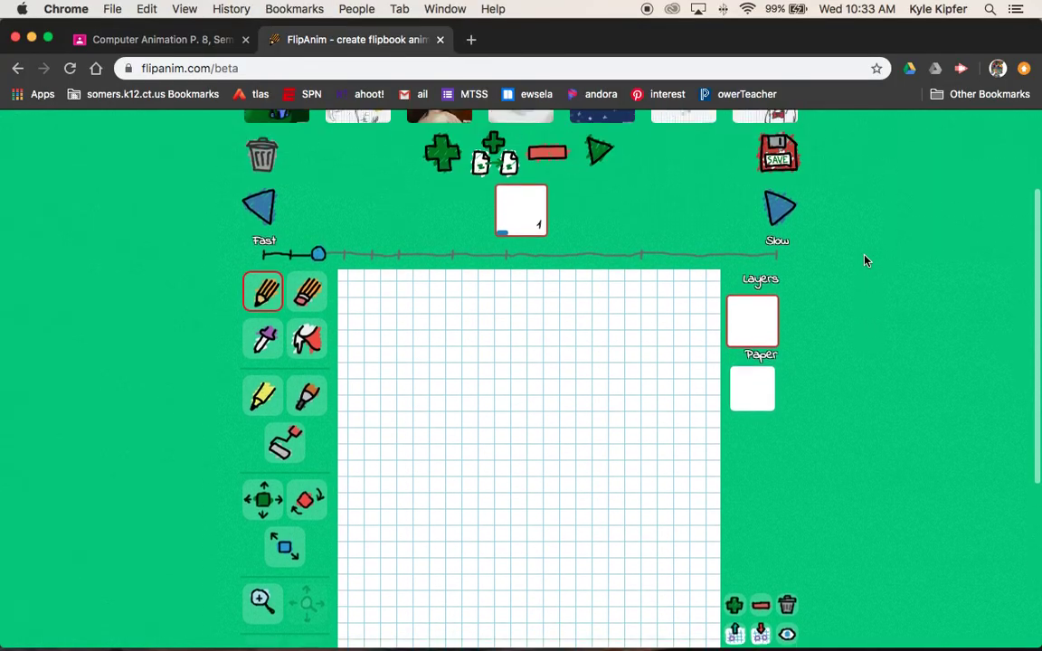
scroll(865, 260, down, 2)
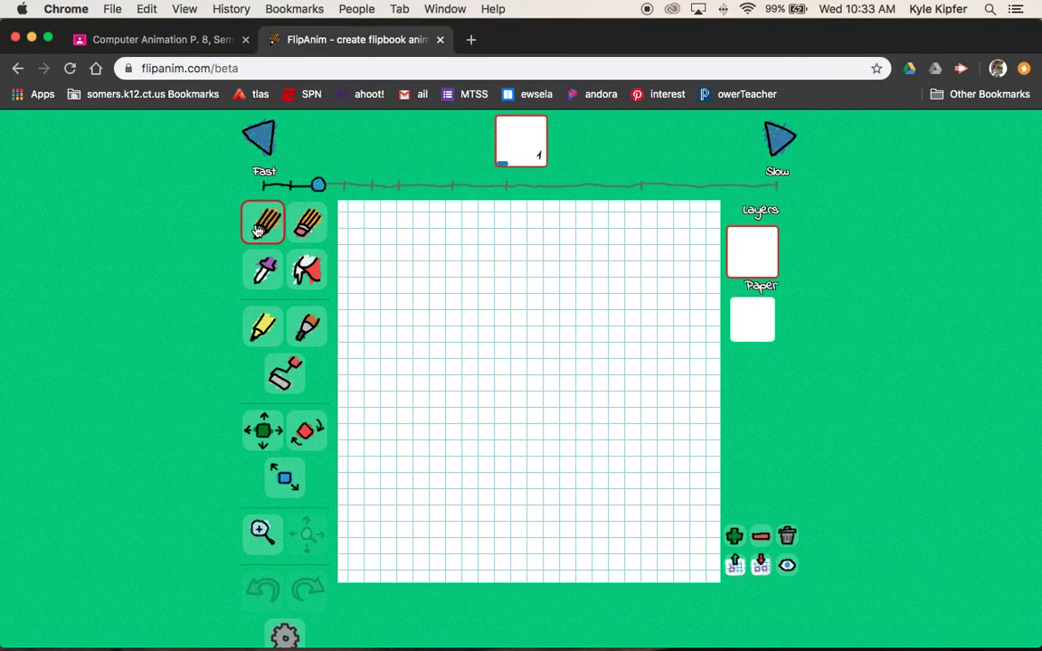
scroll(181, 291, down, 5)
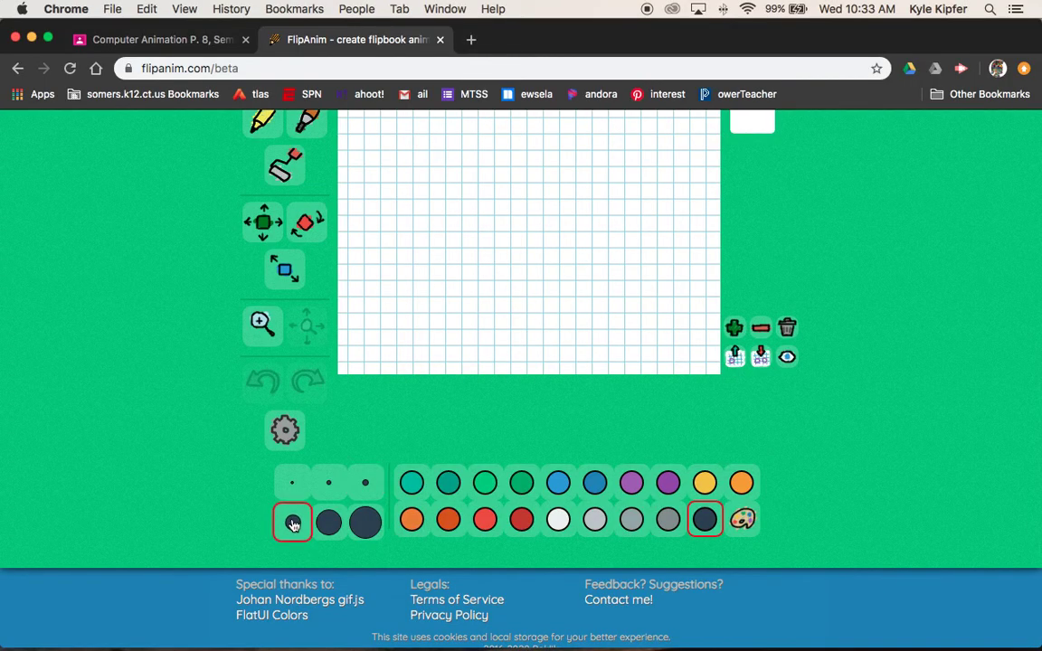
click(523, 522)
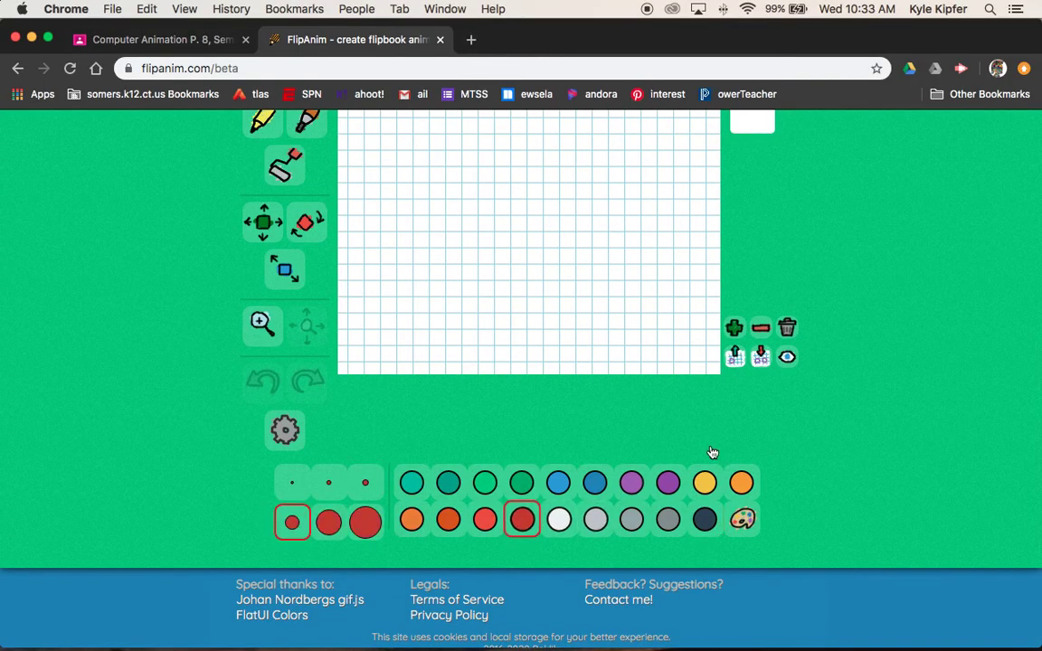
scroll(485, 371, up, 4)
scroll(486, 371, down, 4)
scroll(486, 372, up, 5)
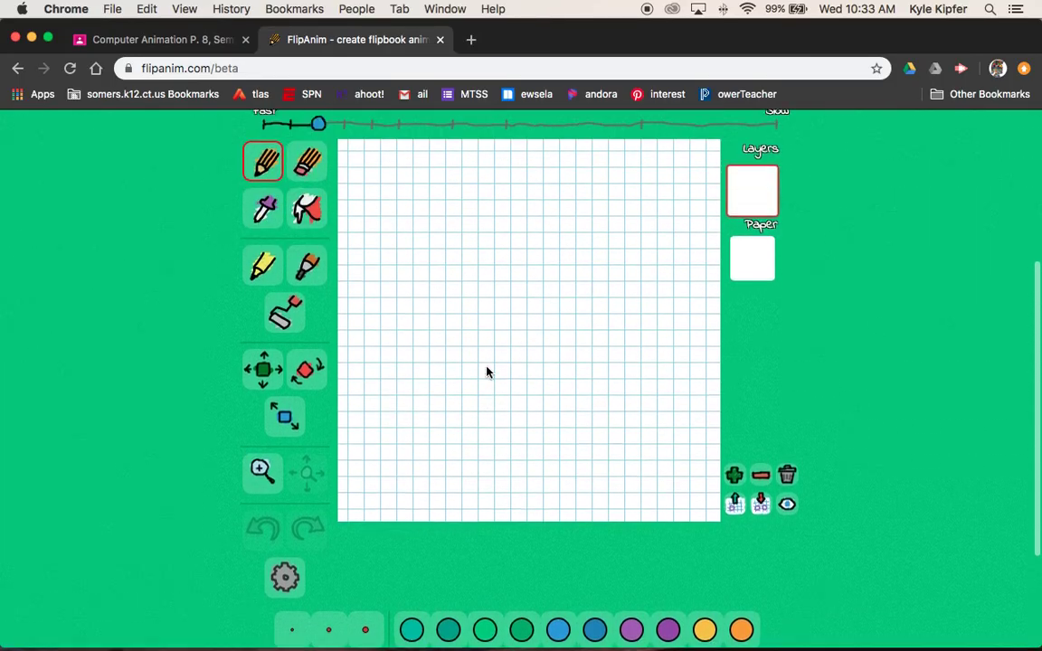
scroll(486, 371, up, 1)
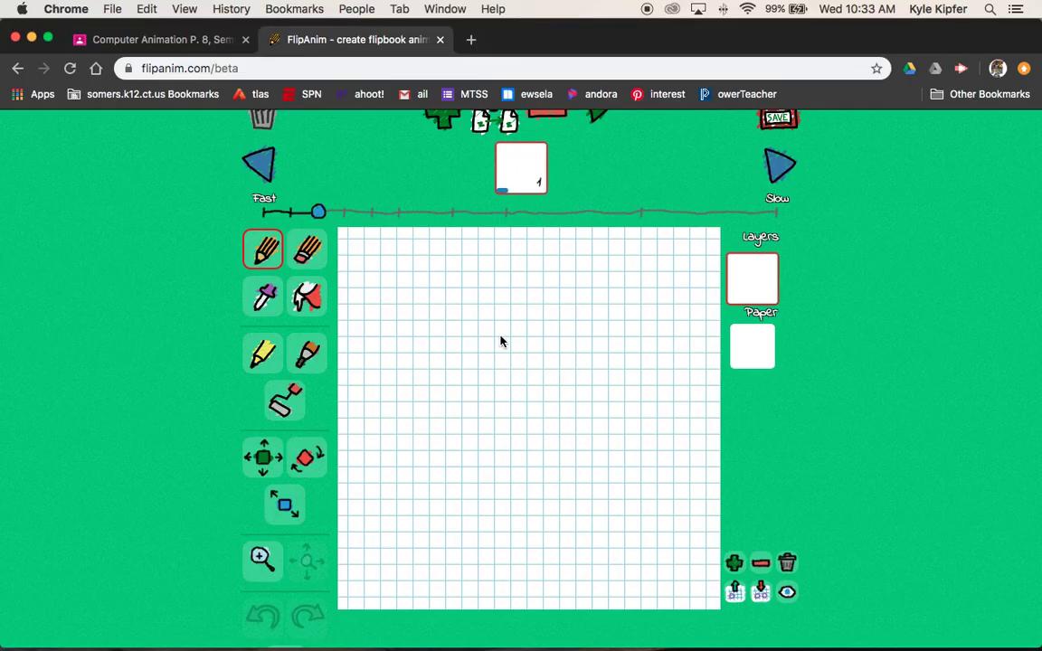
- Pencil the red capital A's sides and inner triangle, undoing two misdrawn right-side strokes
mouse_move(490, 320)
mouse_down()
mouse_move(543, 322)
mouse_move(490, 321)
mouse_move(446, 480)
mouse_move(494, 486)
mouse_up()
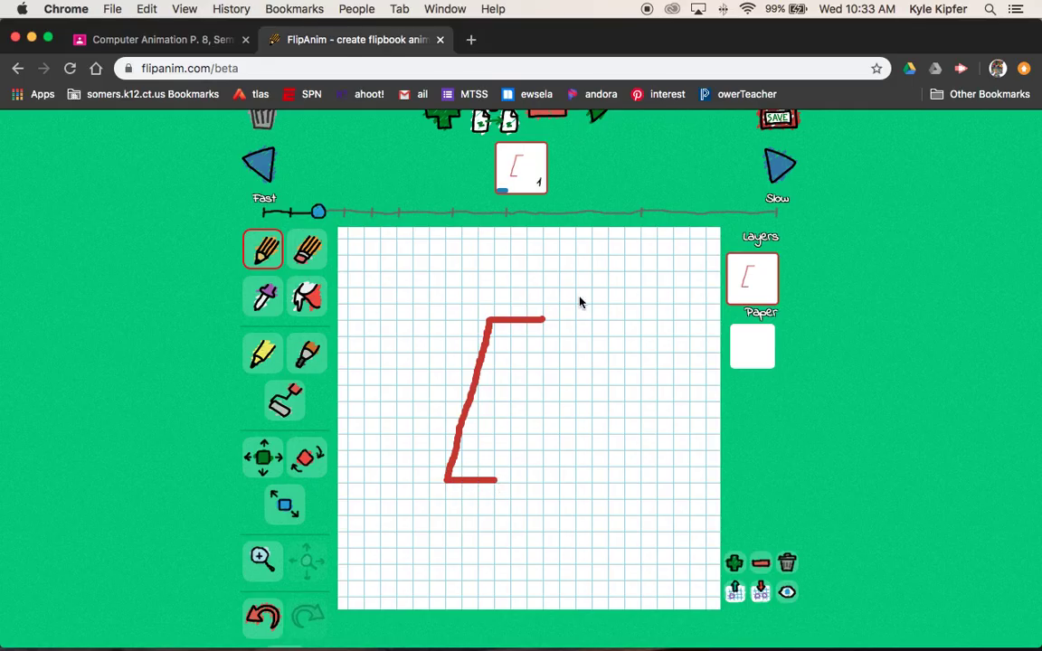
drag(546, 324, 606, 477)
key(super+z)
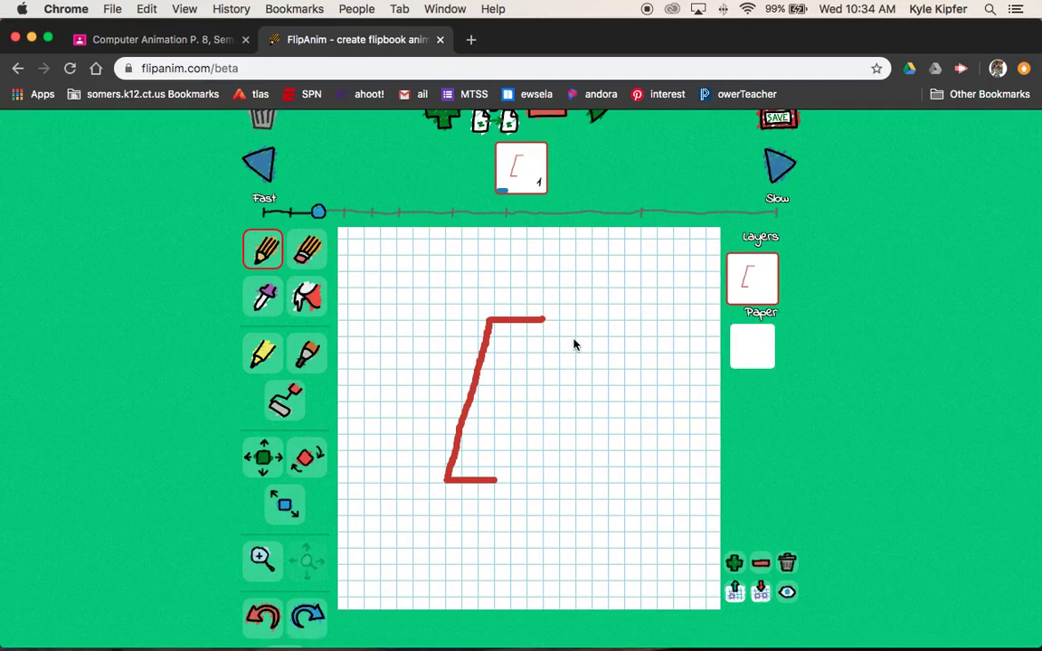
drag(545, 321, 558, 377)
key(super+z)
mouse_move(547, 324)
mouse_down()
mouse_move(601, 478)
mouse_move(550, 479)
mouse_move(536, 419)
mouse_move(508, 418)
mouse_move(494, 480)
mouse_up()
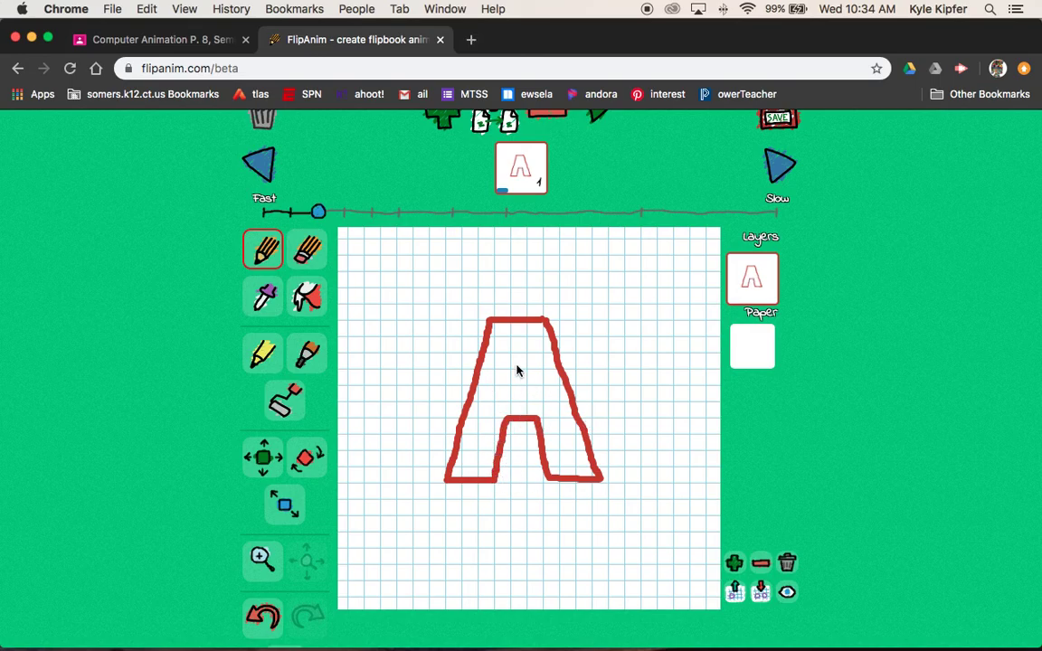
mouse_move(513, 356)
mouse_down()
mouse_move(509, 394)
mouse_move(536, 394)
mouse_move(529, 362)
mouse_move(515, 359)
mouse_up()
- Bucket-fill the A outline solid red, including the gaps along its edges
click(307, 297)
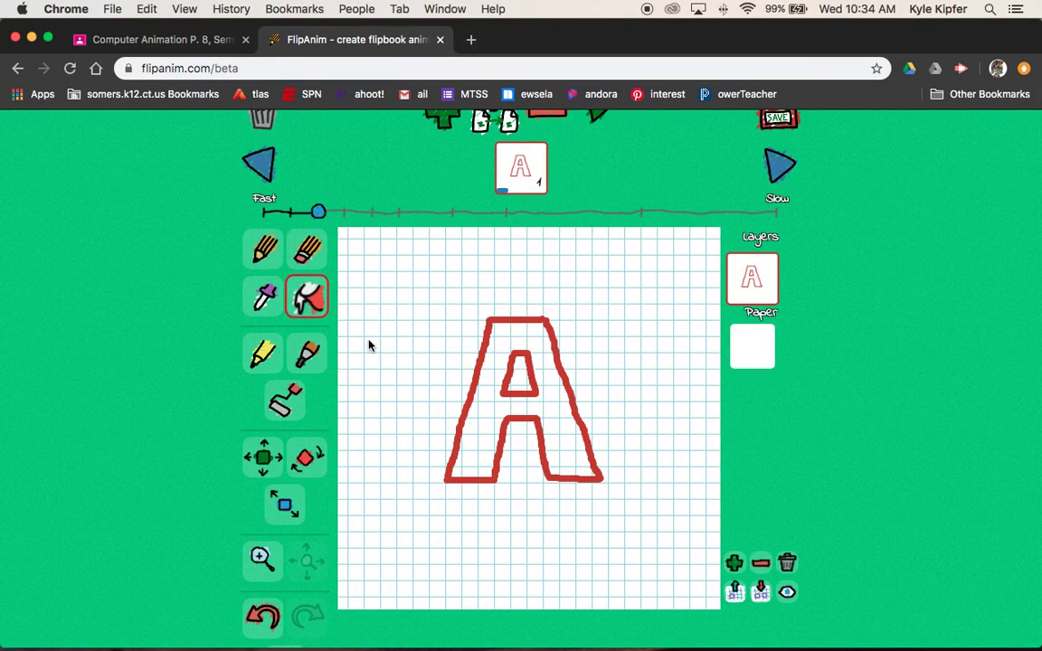
click(486, 418)
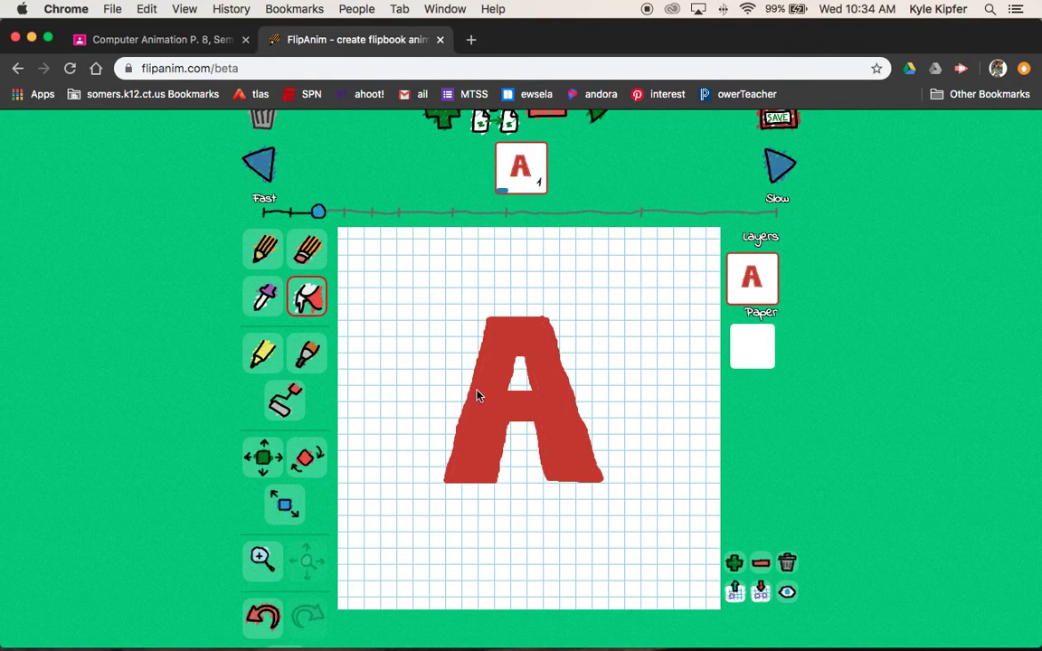
click(477, 396)
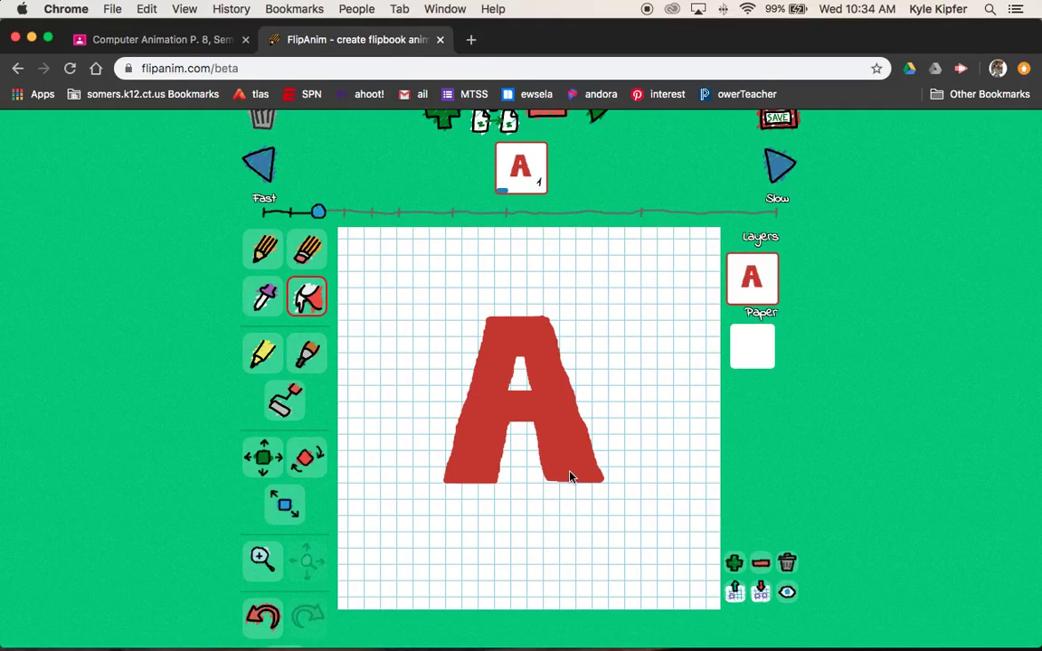
scroll(636, 475, up, 3)
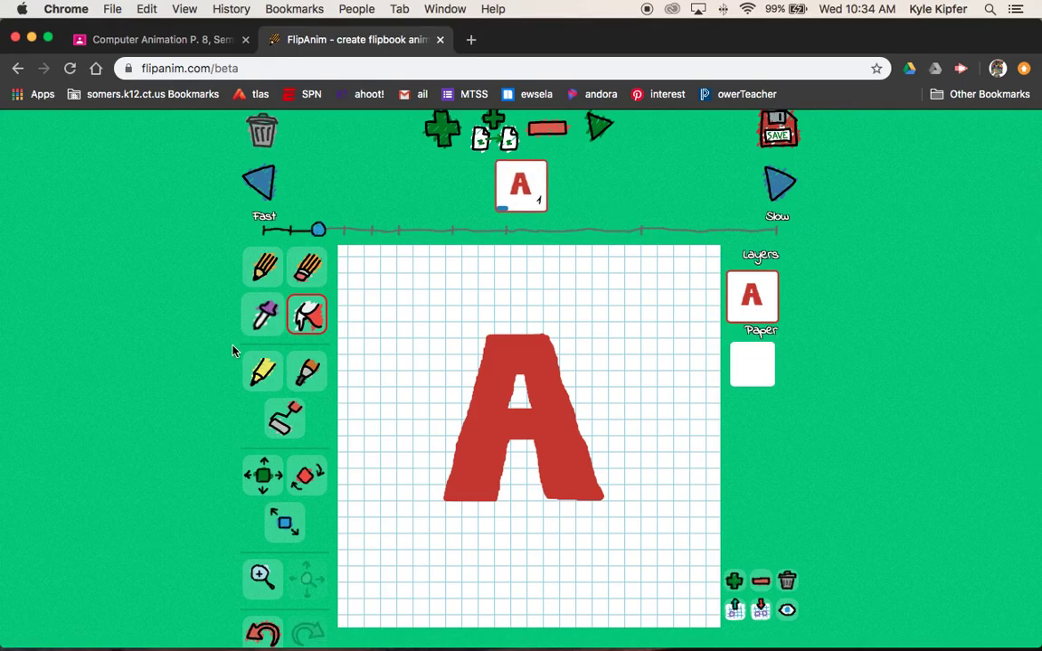
scroll(232, 351, down, 2)
- Move the A slightly lower and to the right with the move tool
click(263, 446)
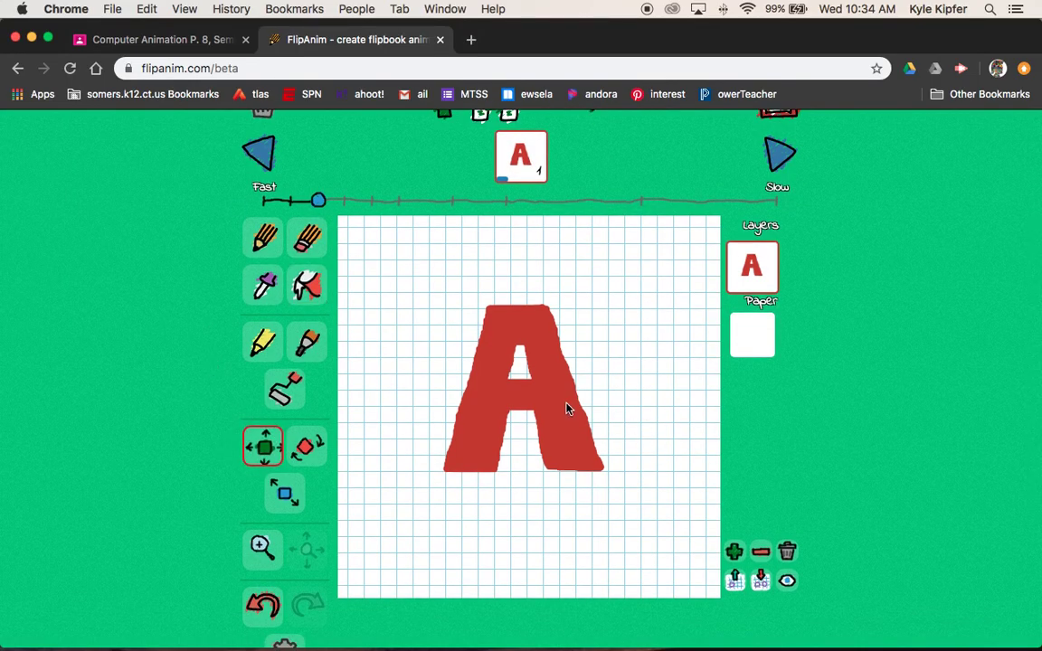
mouse_move(567, 409)
mouse_down()
mouse_move(586, 425)
mouse_move(567, 428)
mouse_move(570, 439)
mouse_move(571, 423)
mouse_up()
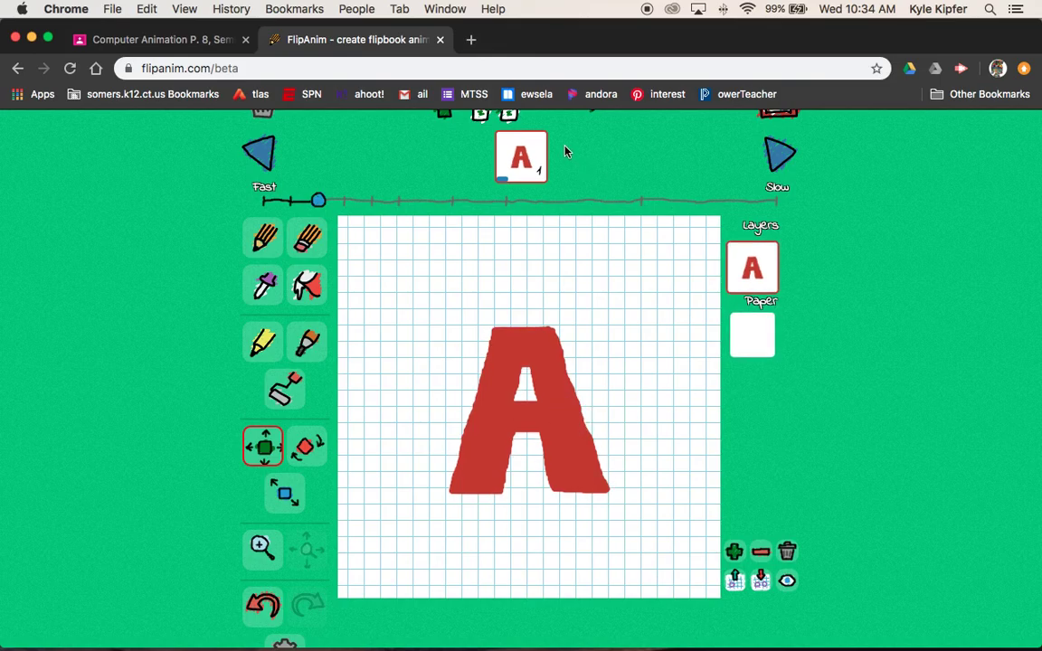
scroll(592, 165, up, 3)
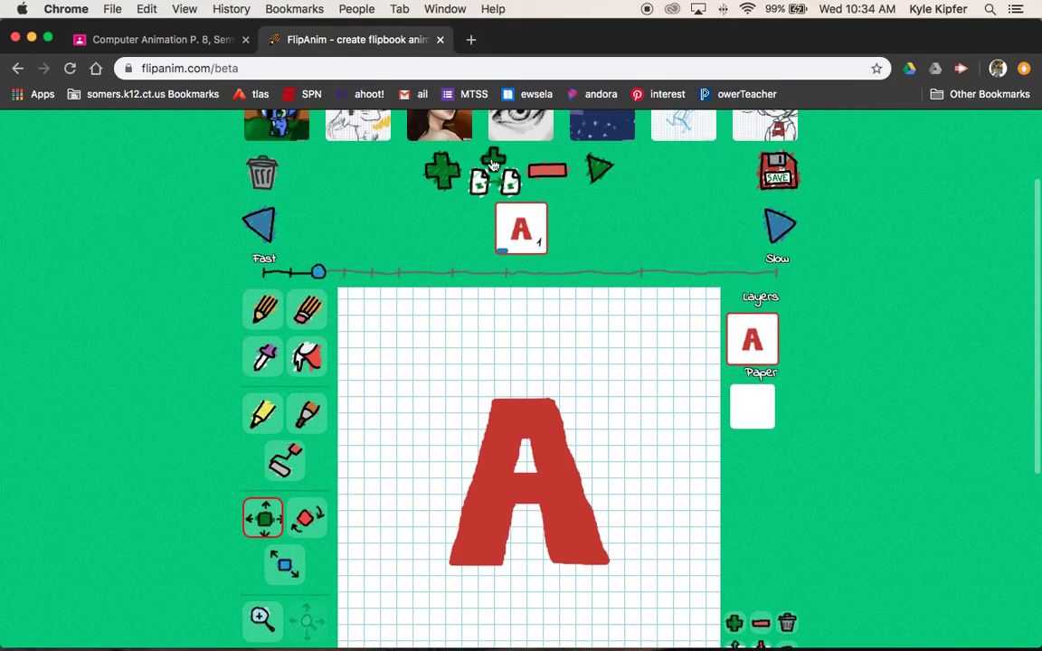
- Duplicate the frame and pencil a rounded, thicker edge along the A's top
click(493, 165)
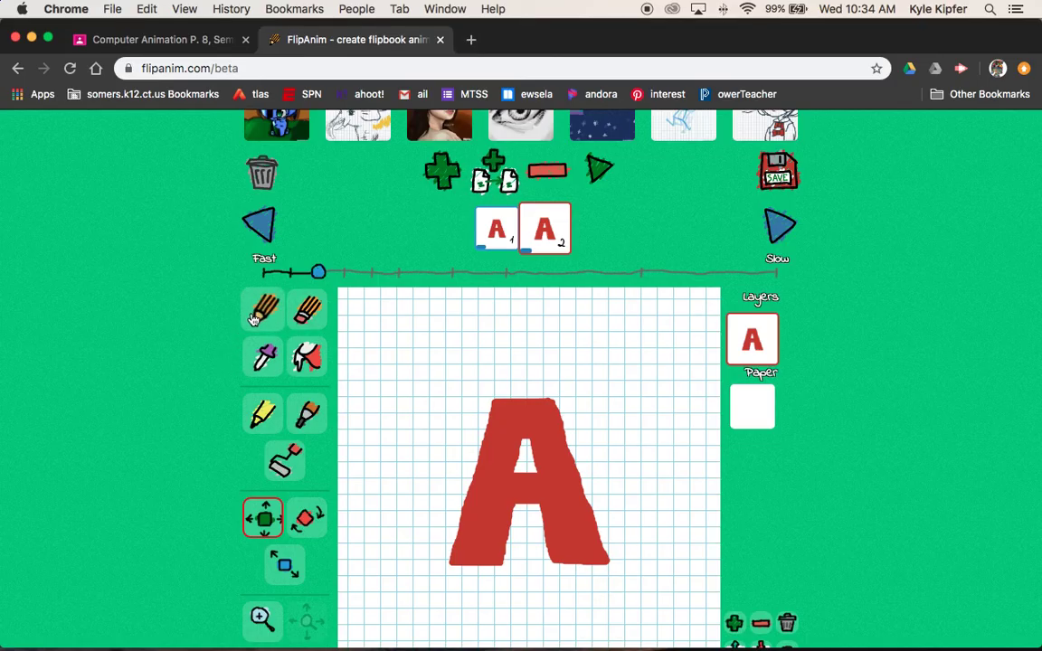
click(264, 309)
scroll(207, 382, down, 4)
scroll(209, 379, down, 2)
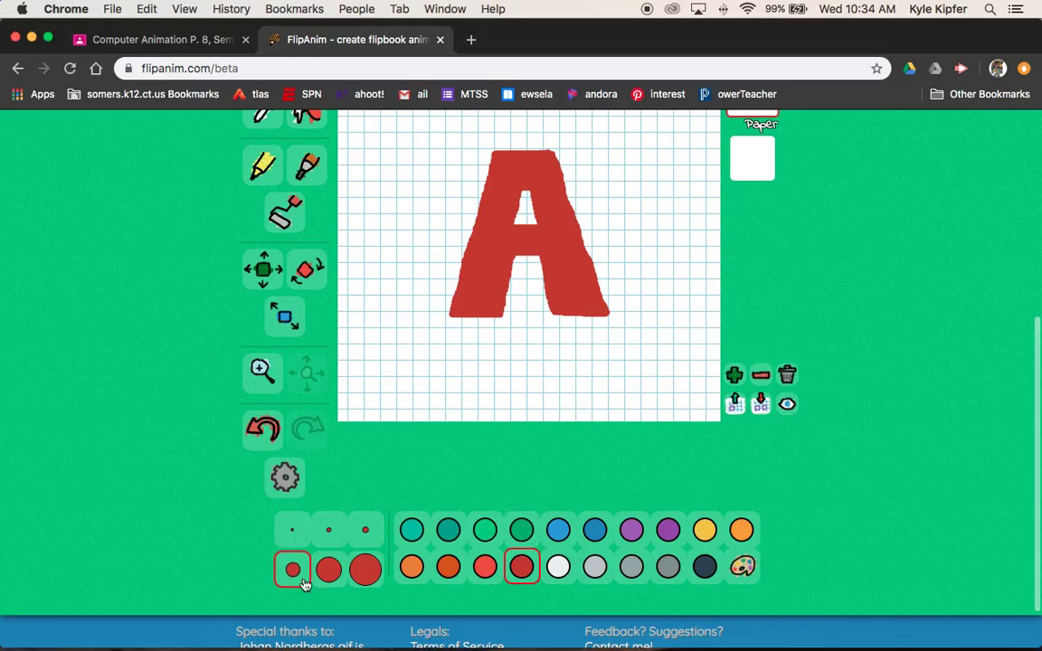
scroll(534, 344, up, 3)
scroll(539, 346, up, 2)
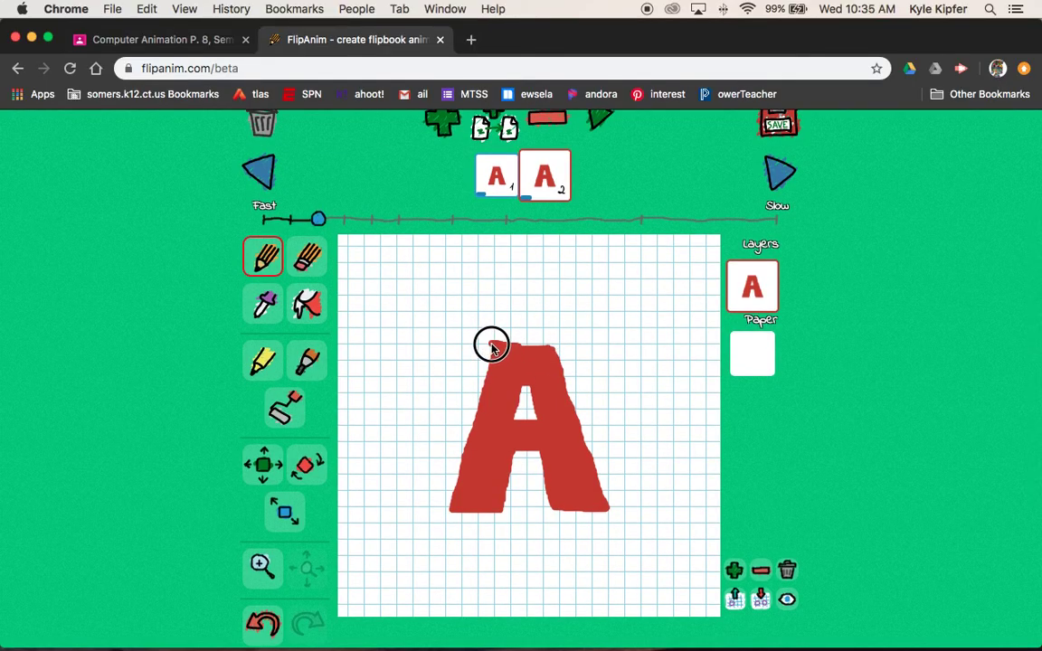
mouse_move(485, 347)
mouse_down()
mouse_move(465, 390)
mouse_move(454, 502)
mouse_move(468, 384)
mouse_move(490, 348)
mouse_move(470, 367)
mouse_move(461, 417)
mouse_move(480, 350)
mouse_move(575, 354)
mouse_move(602, 500)
mouse_move(597, 387)
mouse_move(577, 349)
mouse_move(556, 344)
mouse_move(591, 372)
mouse_move(592, 504)
mouse_up()
- Fill the white gaps in the A's upper left and upper right with red
click(307, 304)
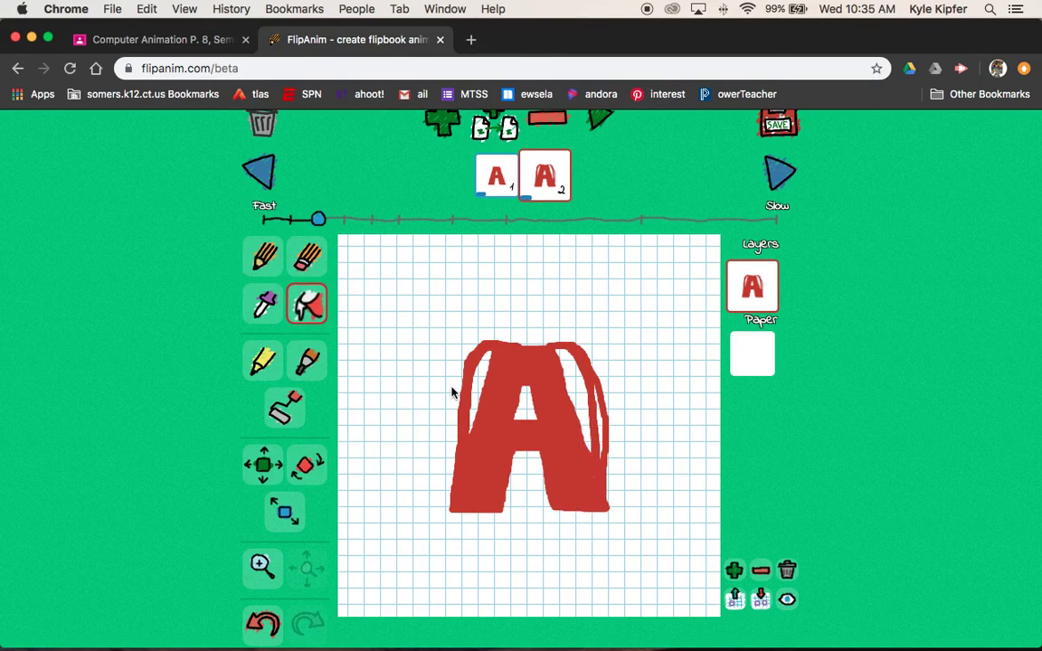
click(479, 386)
click(575, 391)
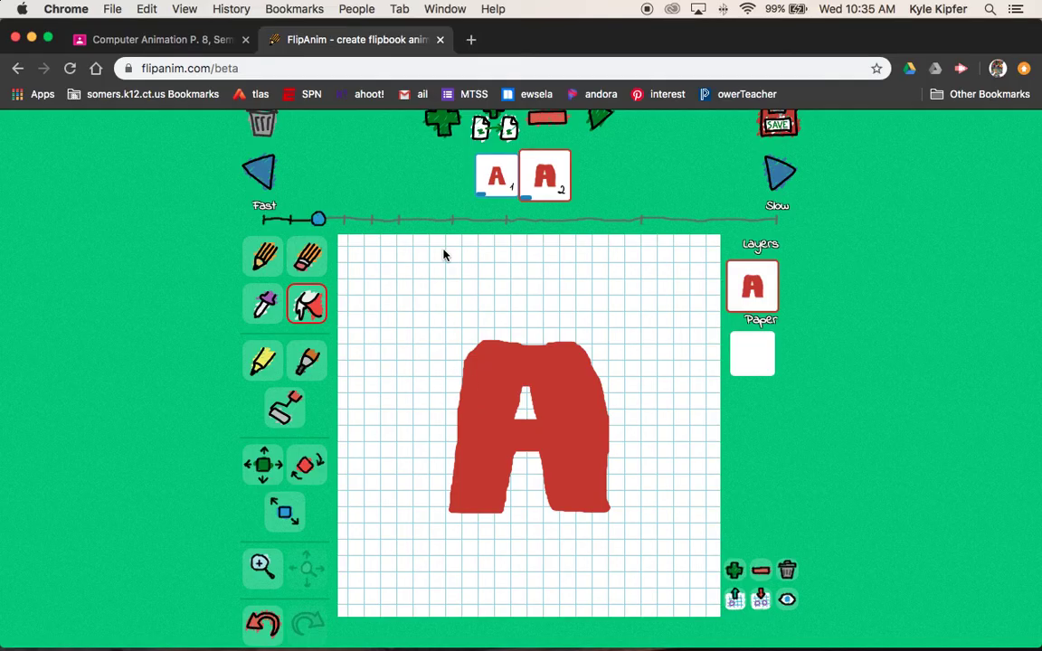
scroll(614, 262, up, 1)
- Add frame 3 and bulge the A's left and right sides outward, filling them red
click(443, 157)
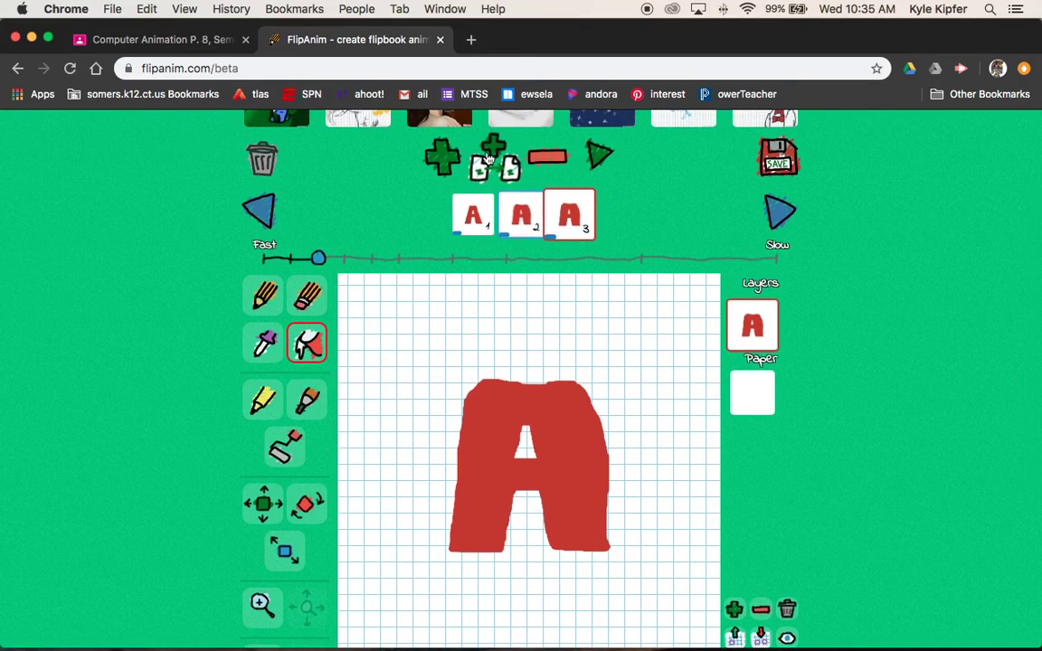
click(259, 301)
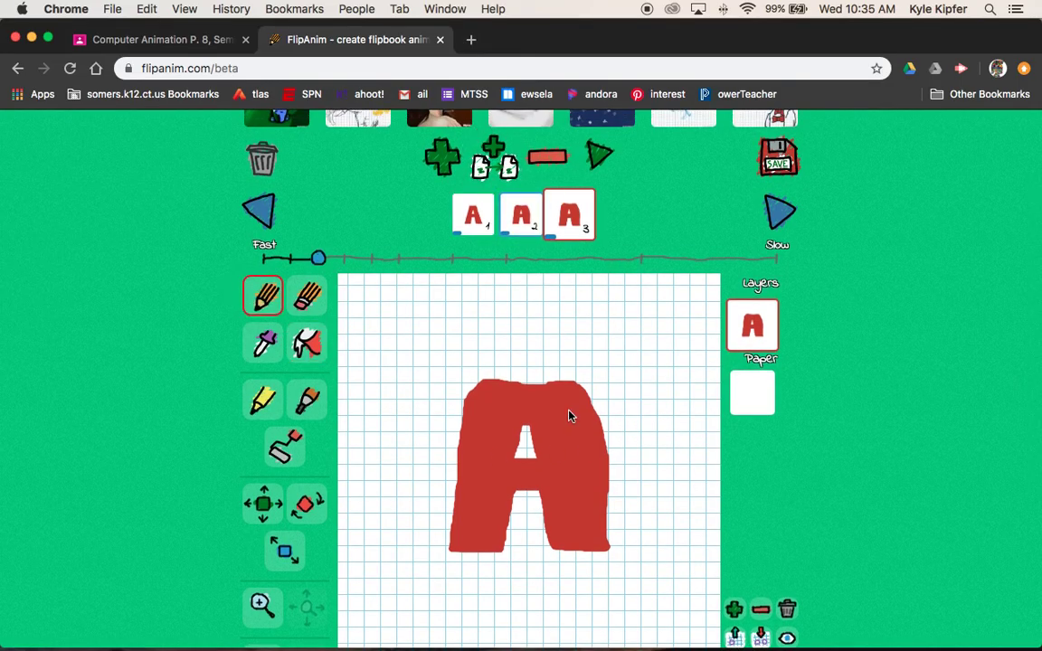
mouse_move(491, 384)
mouse_down()
mouse_move(479, 377)
mouse_move(456, 391)
mouse_move(446, 425)
mouse_move(455, 546)
mouse_up()
click(308, 344)
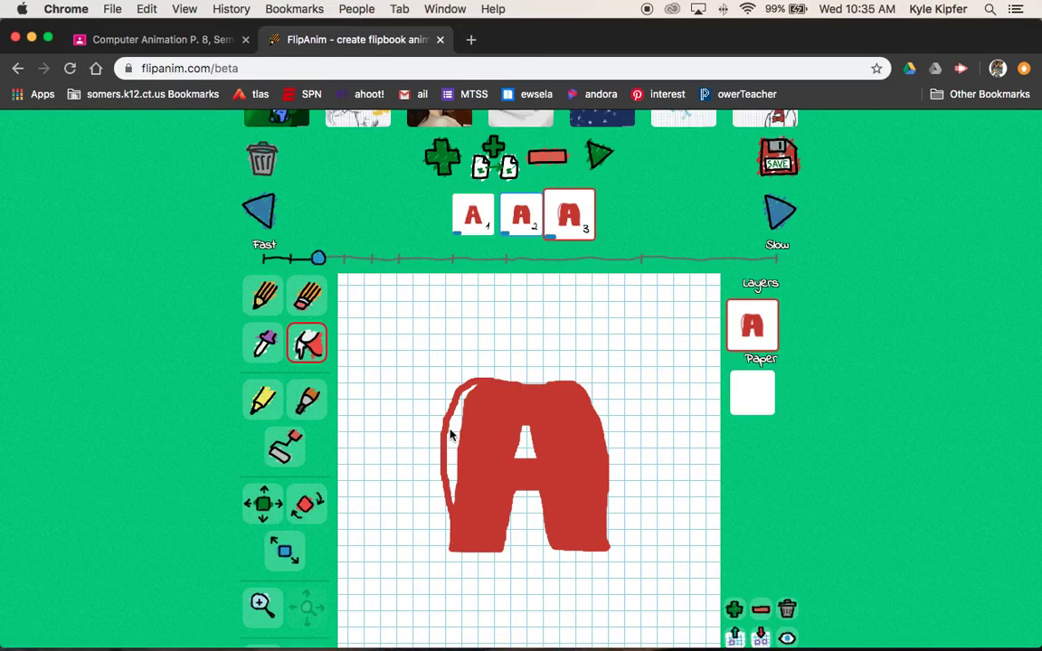
click(456, 452)
click(262, 297)
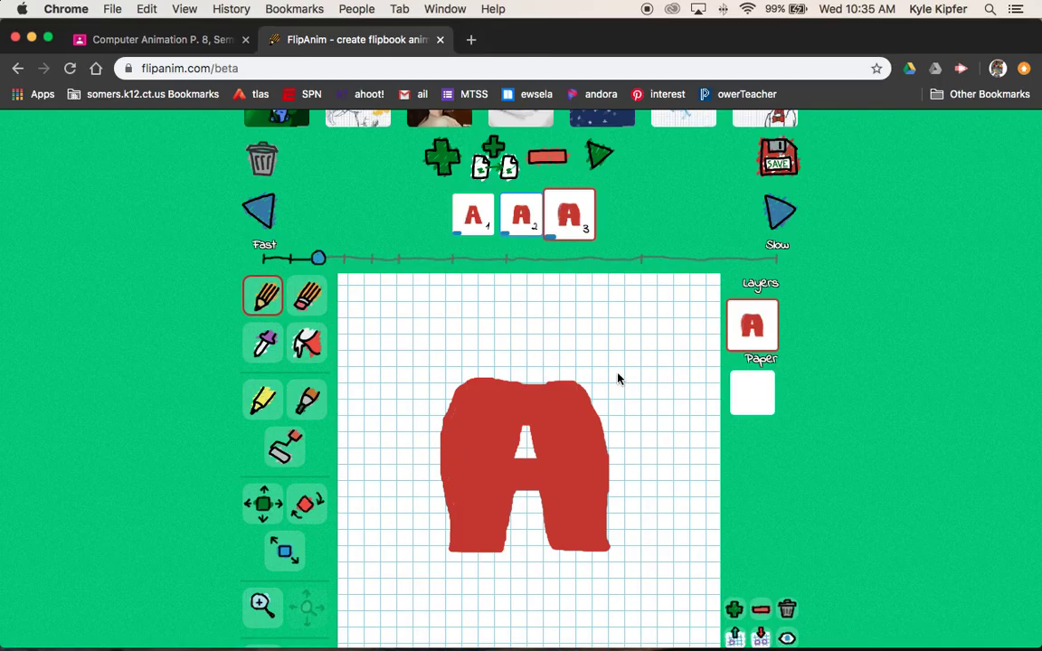
mouse_move(559, 387)
mouse_down()
mouse_move(604, 385)
mouse_move(622, 417)
mouse_move(612, 547)
mouse_up()
click(307, 345)
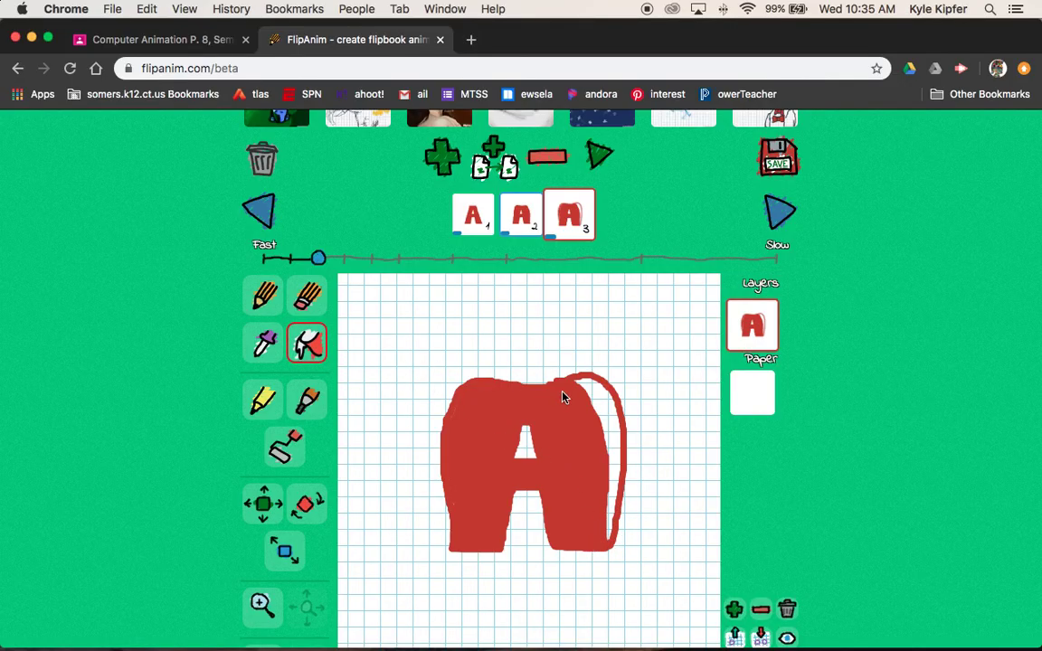
click(607, 406)
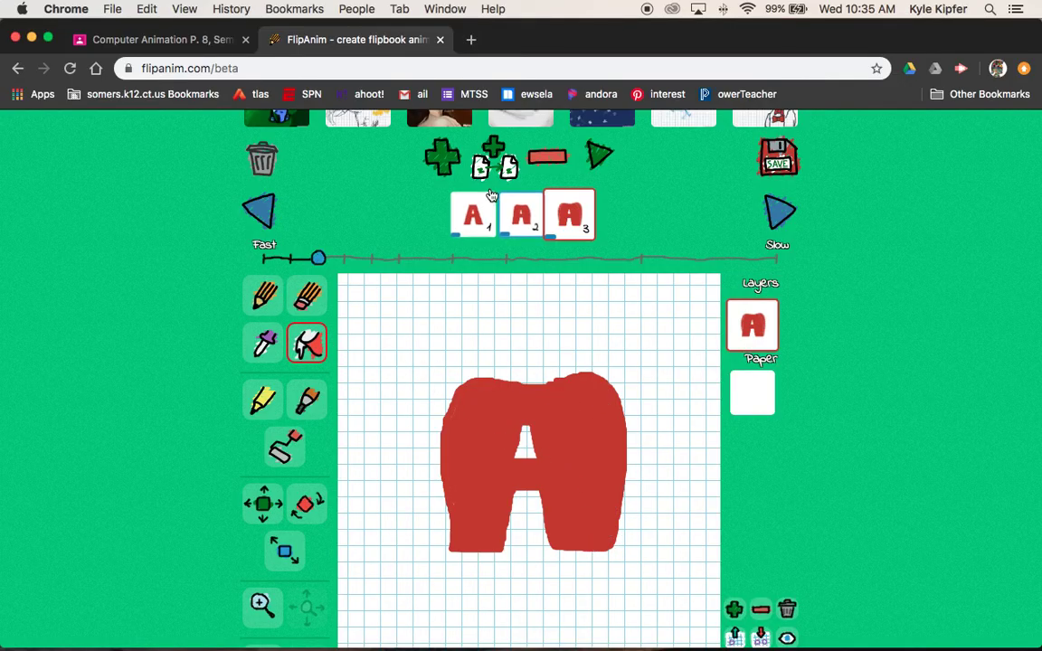
- Add frame 4 and widen its left side further, filling the new outline and sliver red
click(494, 166)
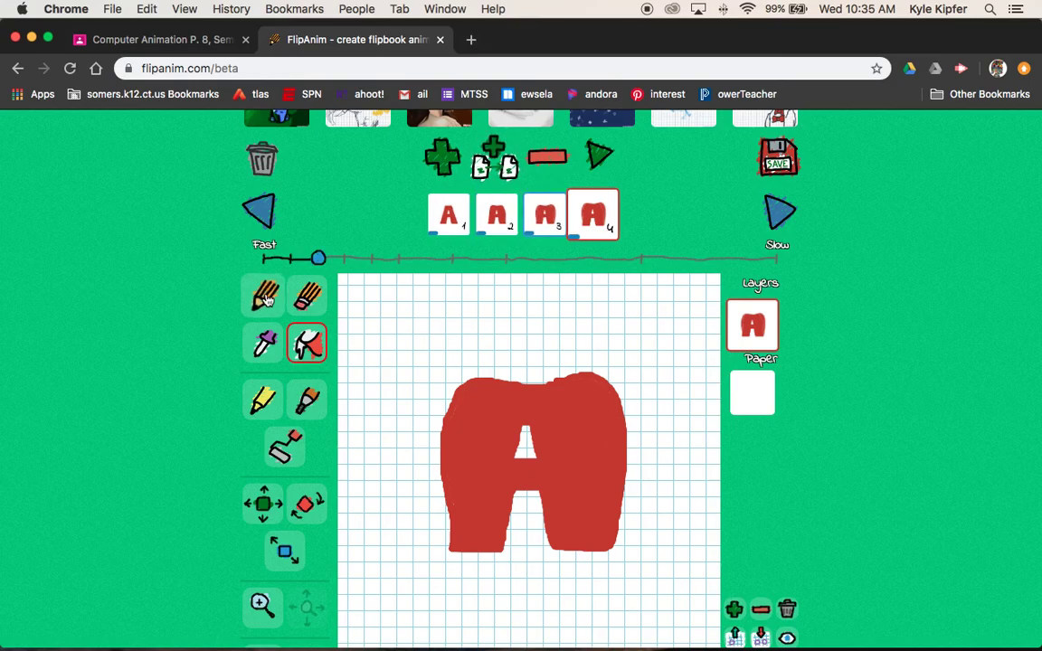
click(265, 298)
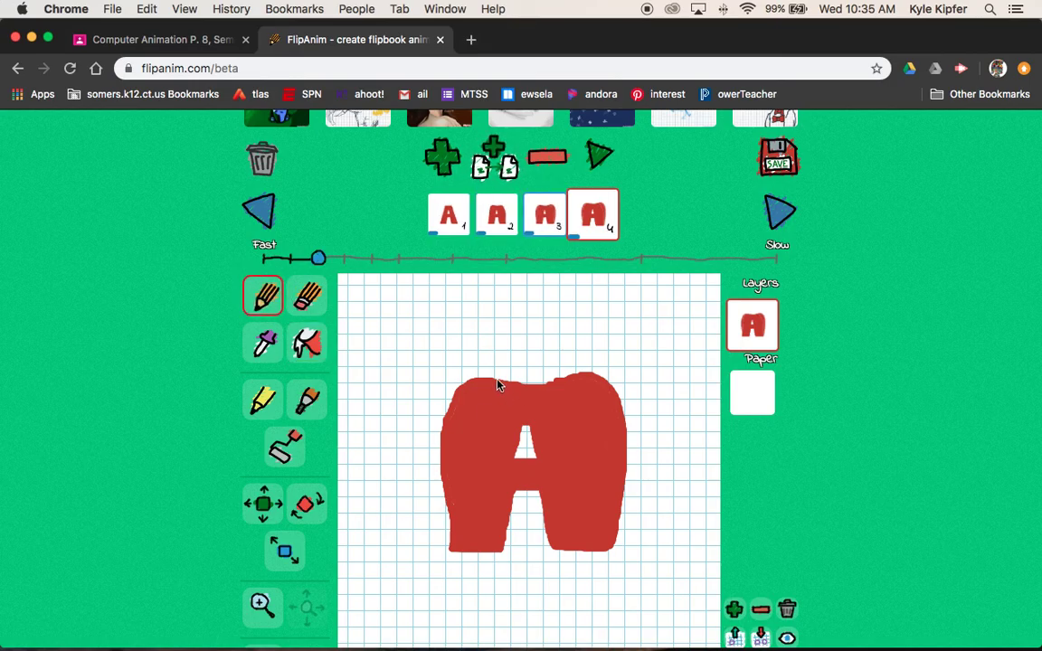
mouse_move(497, 385)
mouse_down()
mouse_move(456, 370)
mouse_move(428, 382)
mouse_move(422, 447)
mouse_move(426, 484)
mouse_move(447, 514)
mouse_move(446, 545)
mouse_up()
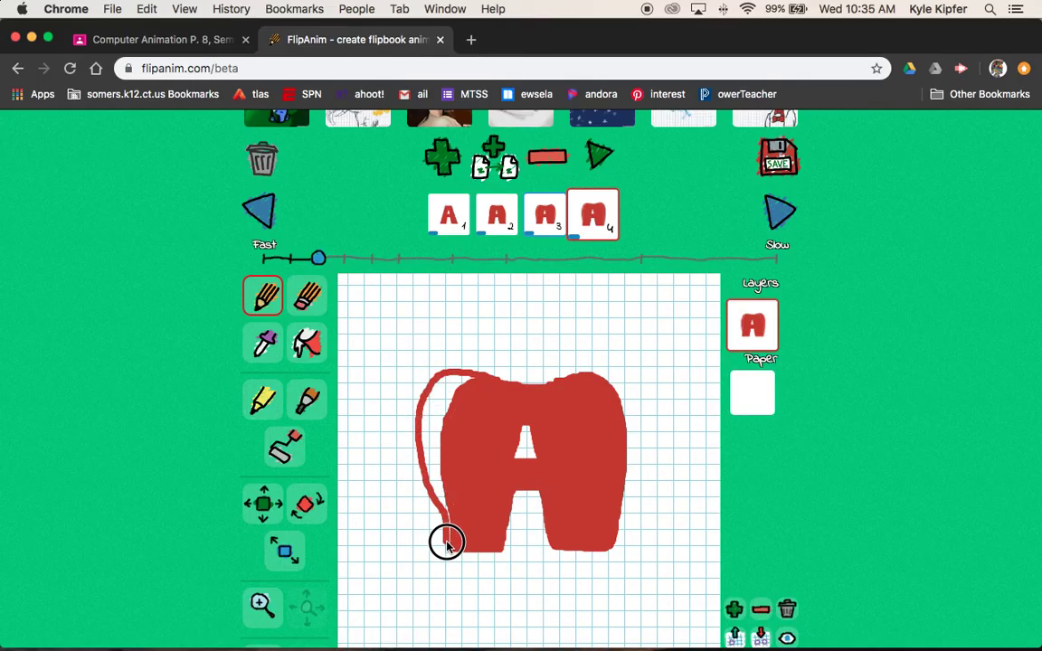
click(307, 343)
click(432, 410)
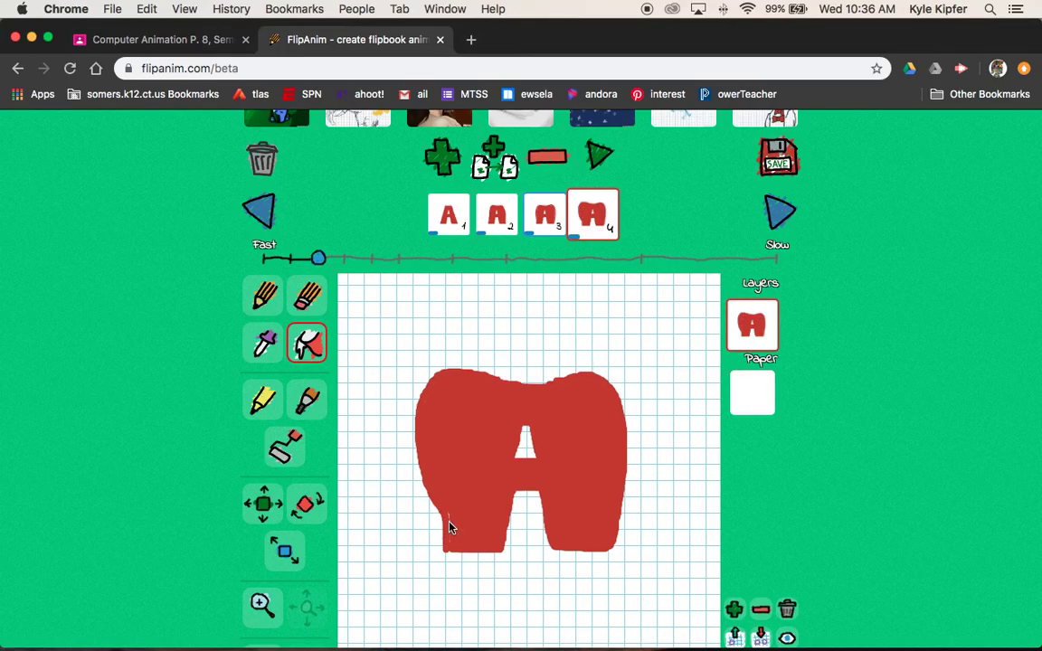
click(449, 528)
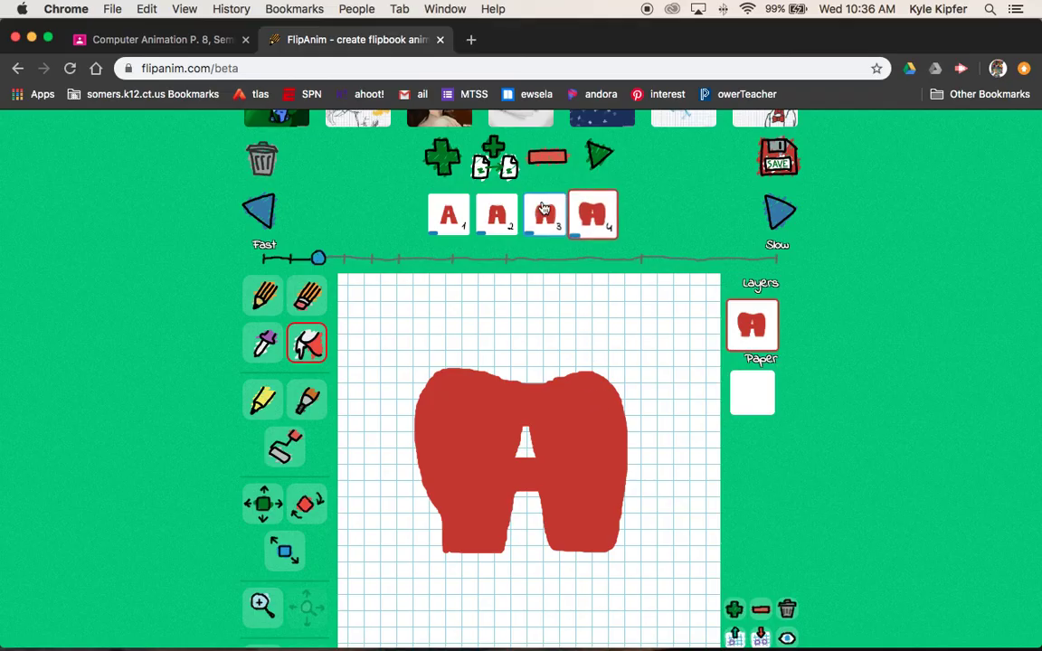
- Add frame 5 and bulge its right side, filling the gap and white sliver red
click(495, 161)
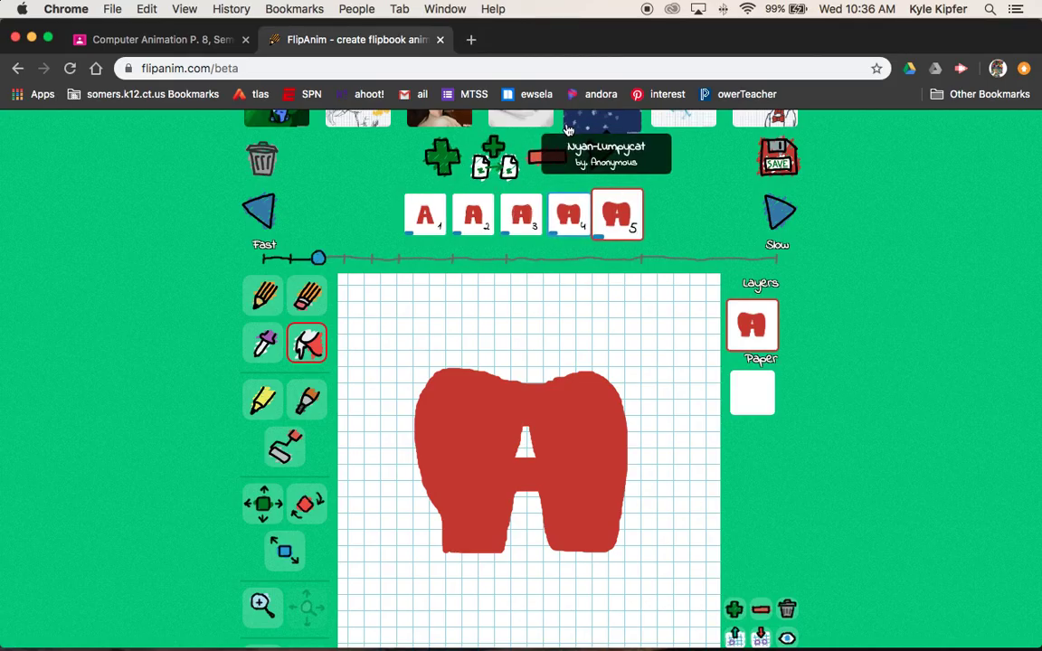
click(263, 296)
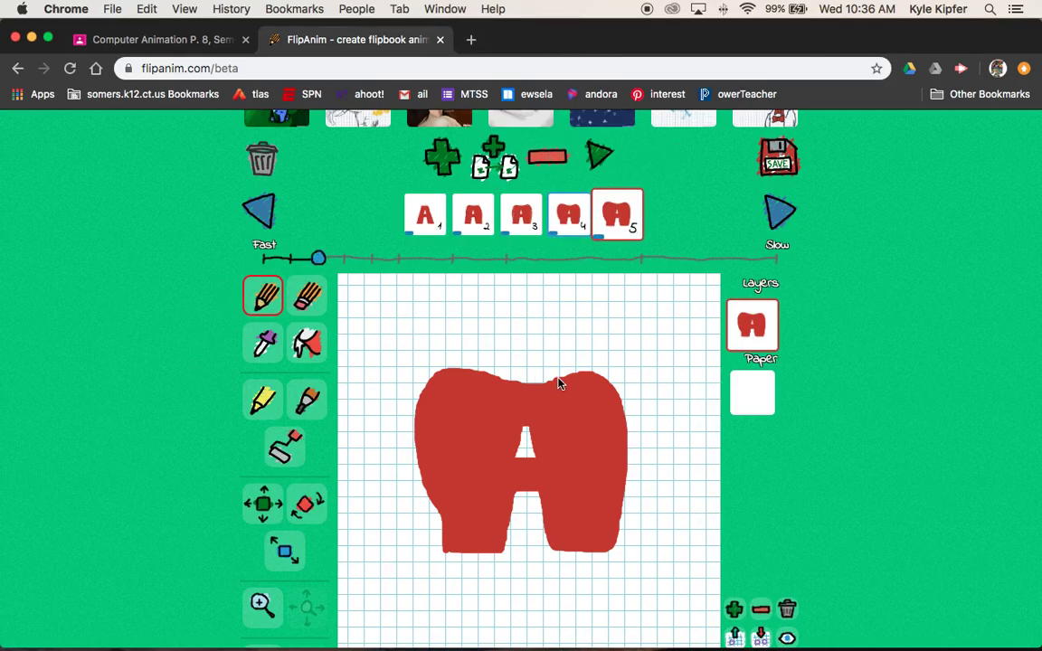
mouse_move(576, 378)
mouse_down()
mouse_move(609, 370)
mouse_move(634, 385)
mouse_move(639, 445)
mouse_move(622, 534)
mouse_up()
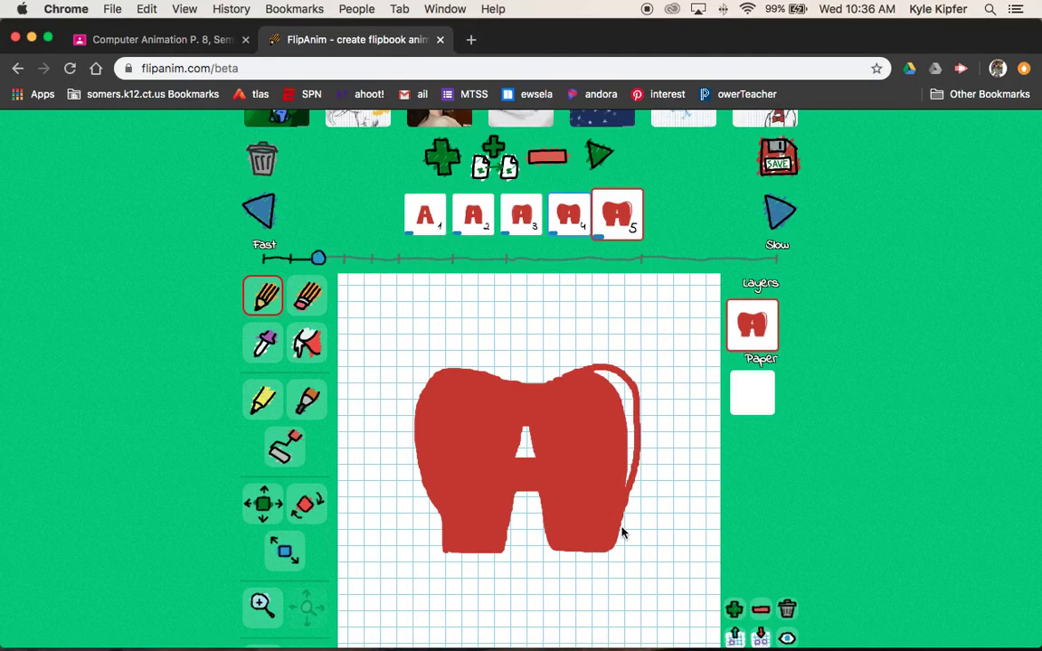
click(309, 339)
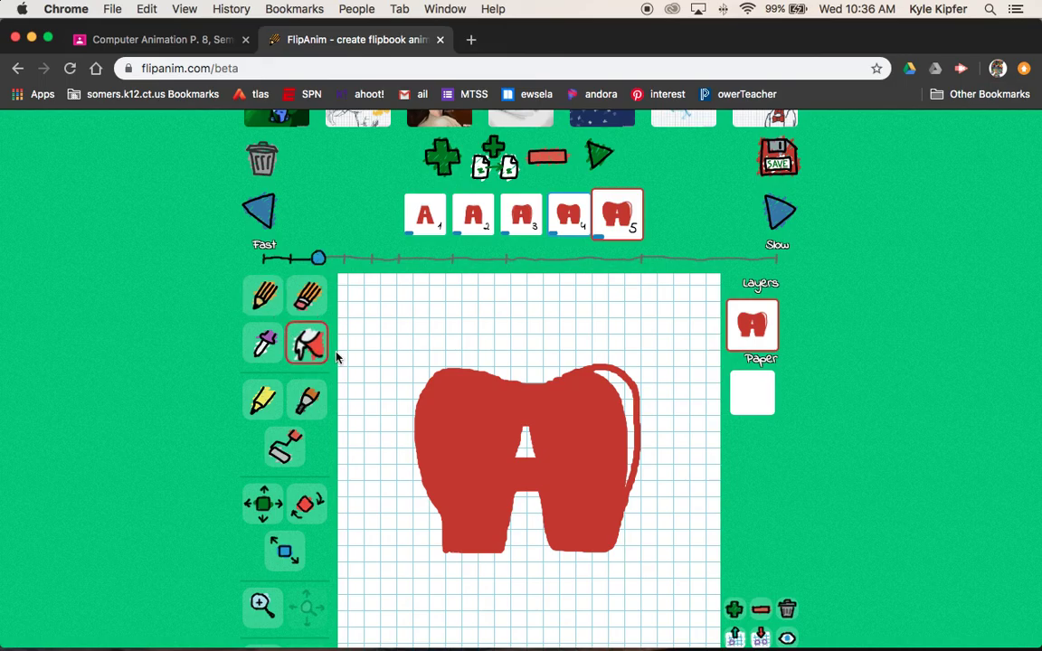
click(629, 400)
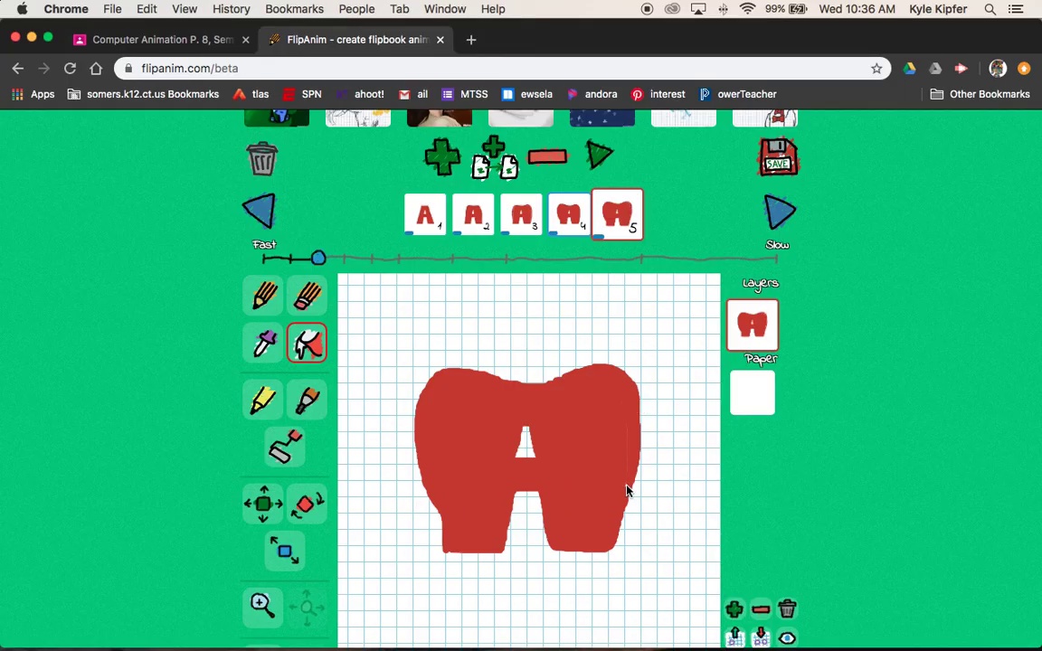
click(628, 483)
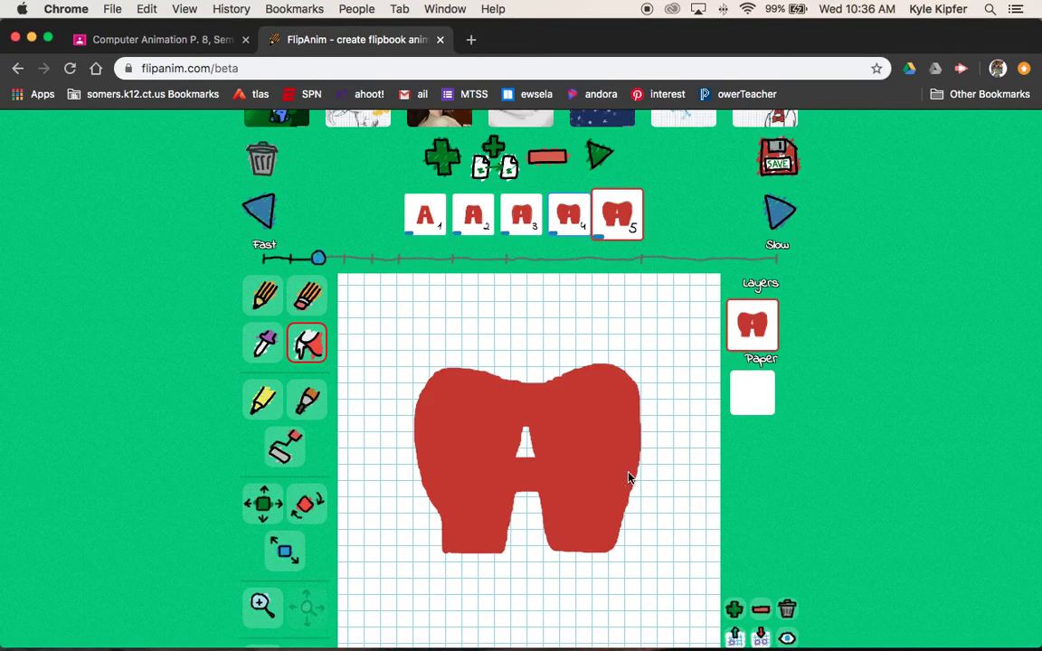
- Round out the red blob's top-left edge with the pencil
click(265, 297)
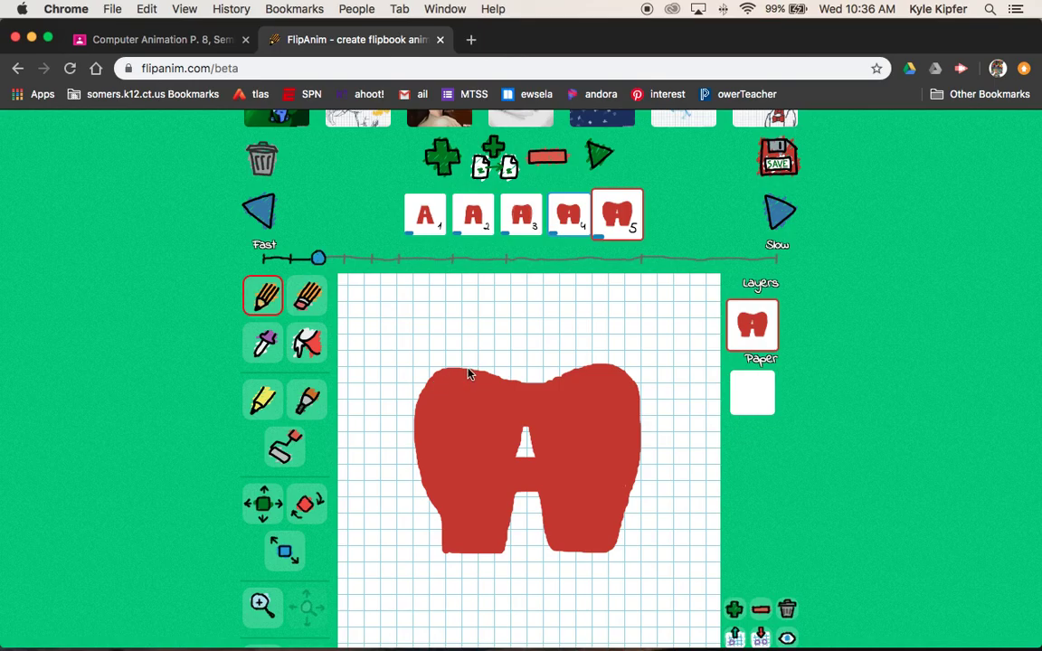
mouse_move(465, 367)
mouse_down()
mouse_move(423, 367)
mouse_move(412, 394)
mouse_move(407, 461)
mouse_move(444, 546)
mouse_up()
click(306, 343)
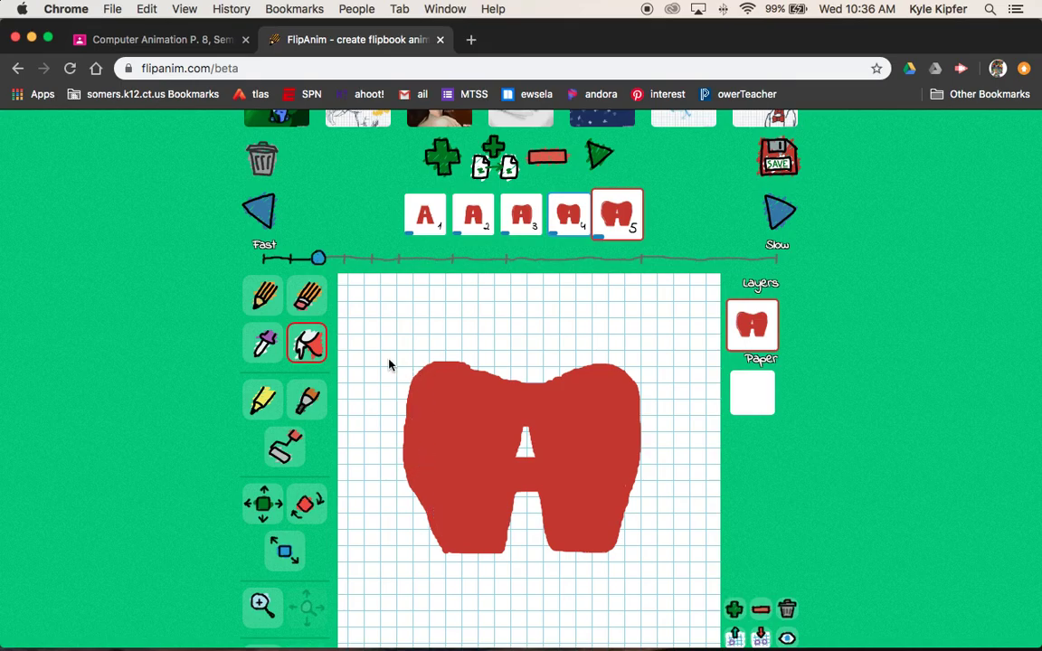
- Add frame 6 and thicken the blob's left and bottom edges in red
click(493, 156)
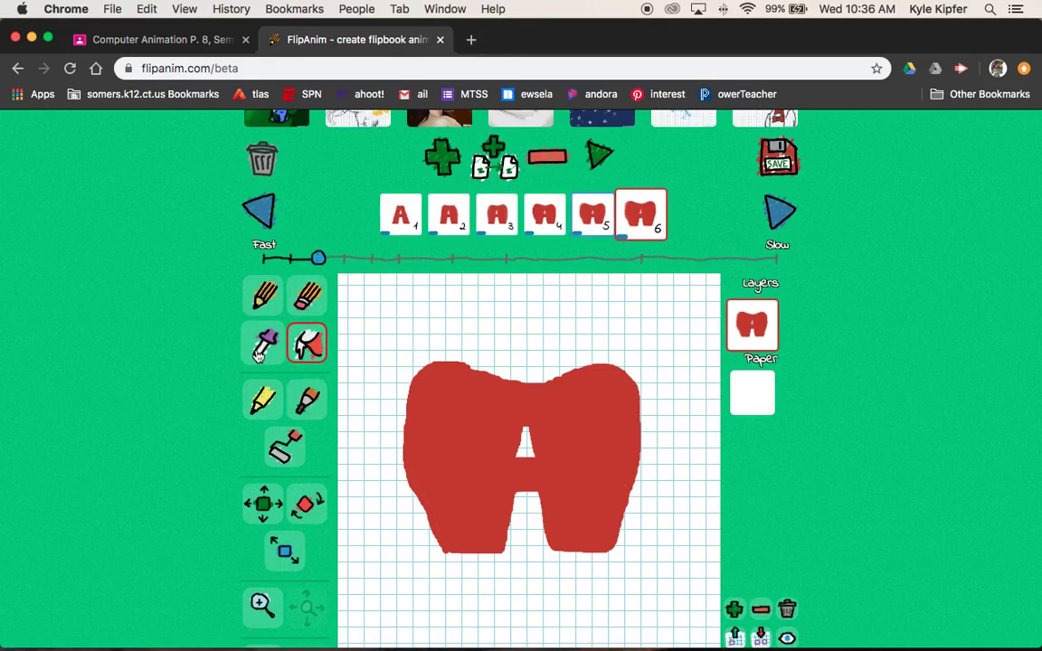
click(271, 303)
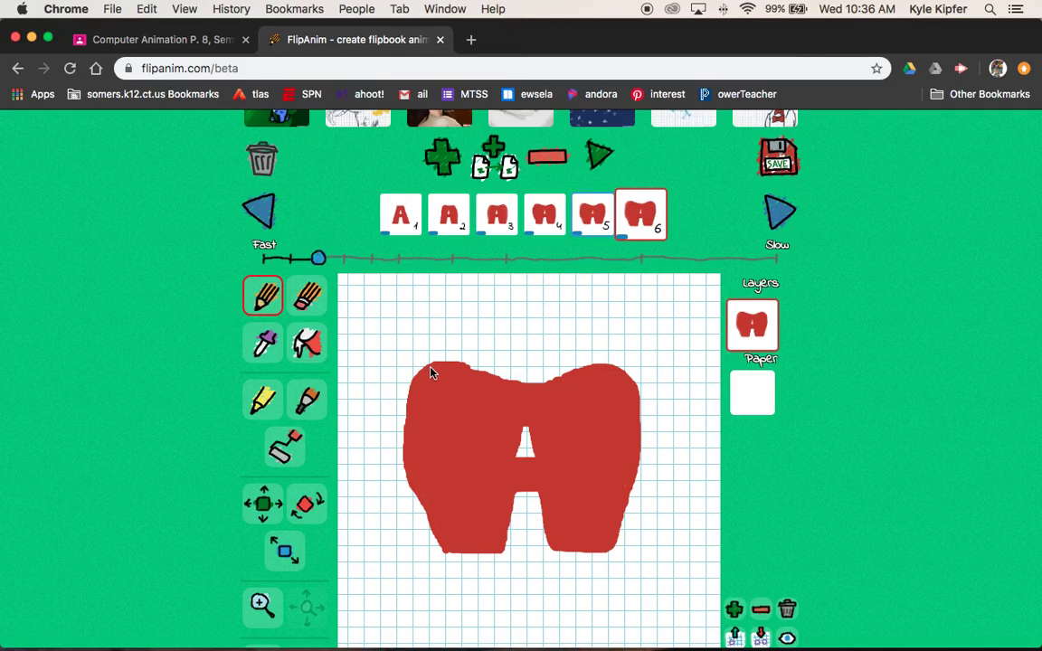
drag(410, 391, 405, 466)
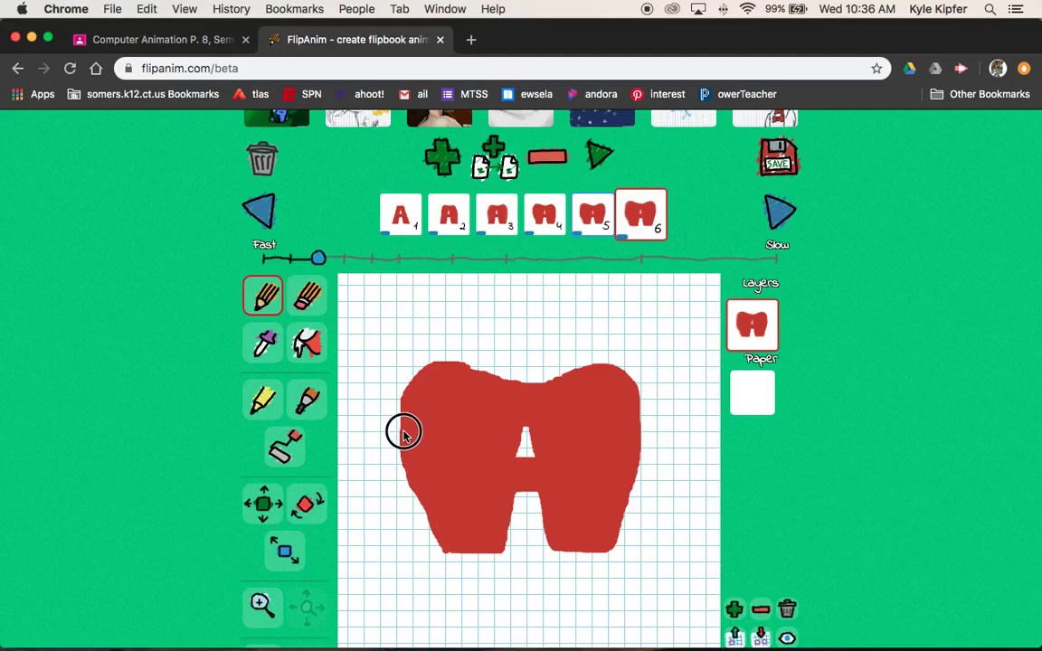
mouse_move(410, 398)
mouse_down()
mouse_move(400, 425)
mouse_move(409, 470)
mouse_up()
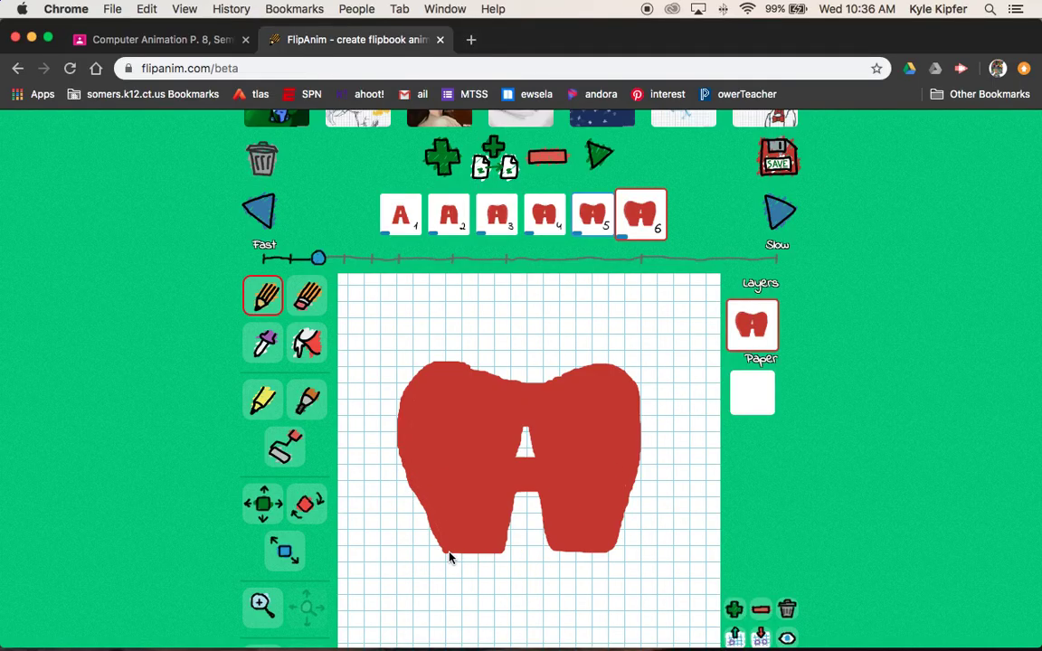
mouse_move(449, 551)
mouse_down()
mouse_move(474, 561)
mouse_move(496, 551)
mouse_move(455, 552)
mouse_up()
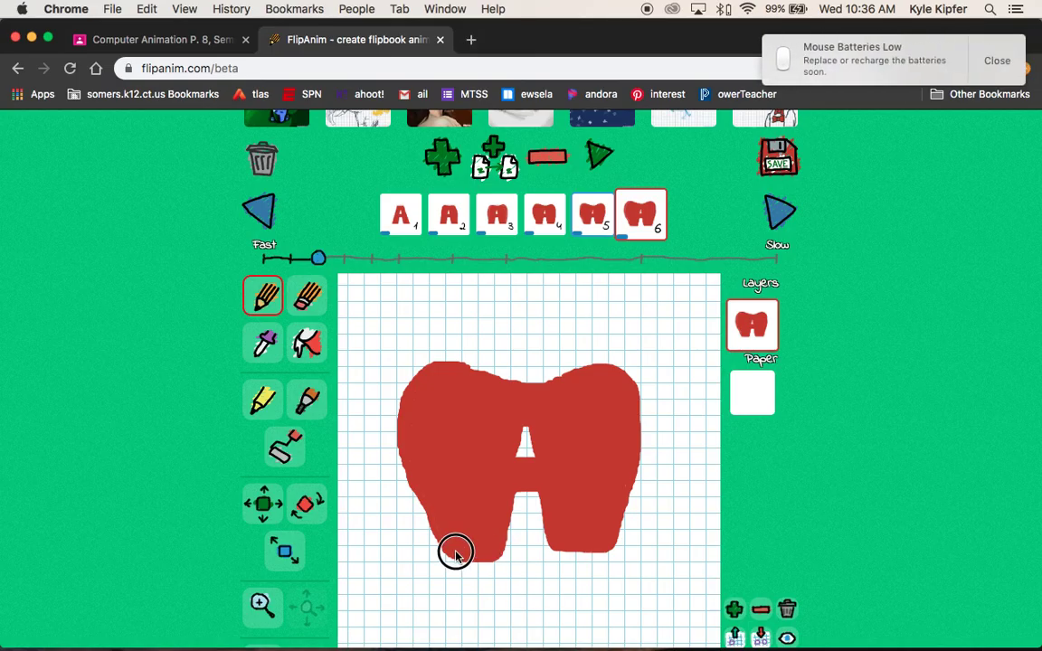
- Paint most of the gap between the legs red, then copy the drawing as frame 7
click(1004, 63)
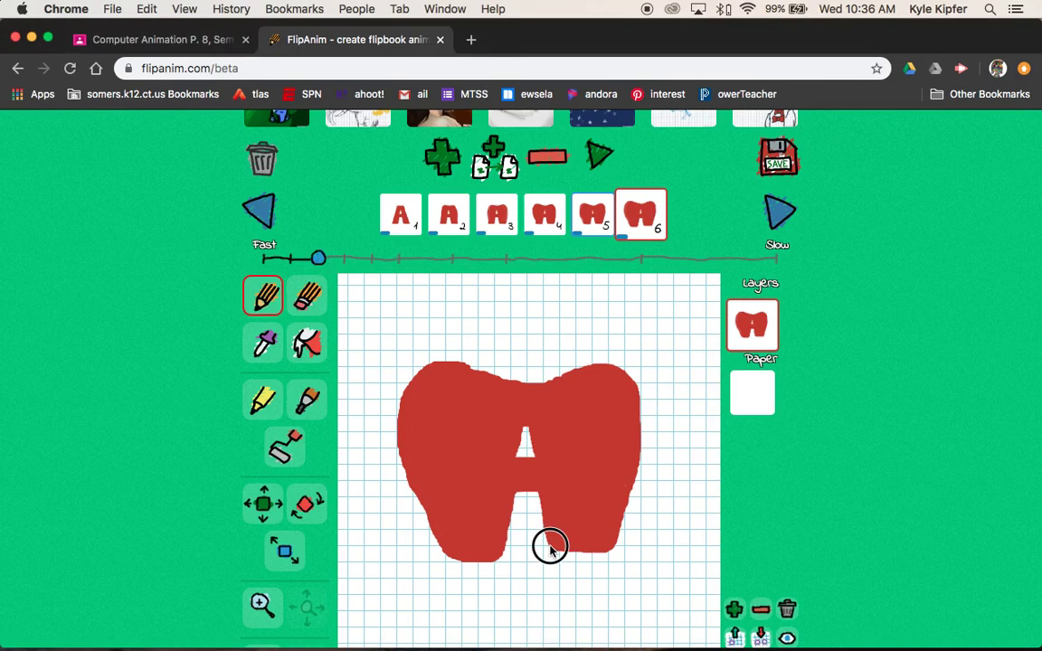
mouse_move(550, 546)
mouse_down()
mouse_move(572, 558)
mouse_move(614, 546)
mouse_move(585, 557)
mouse_move(556, 547)
mouse_up()
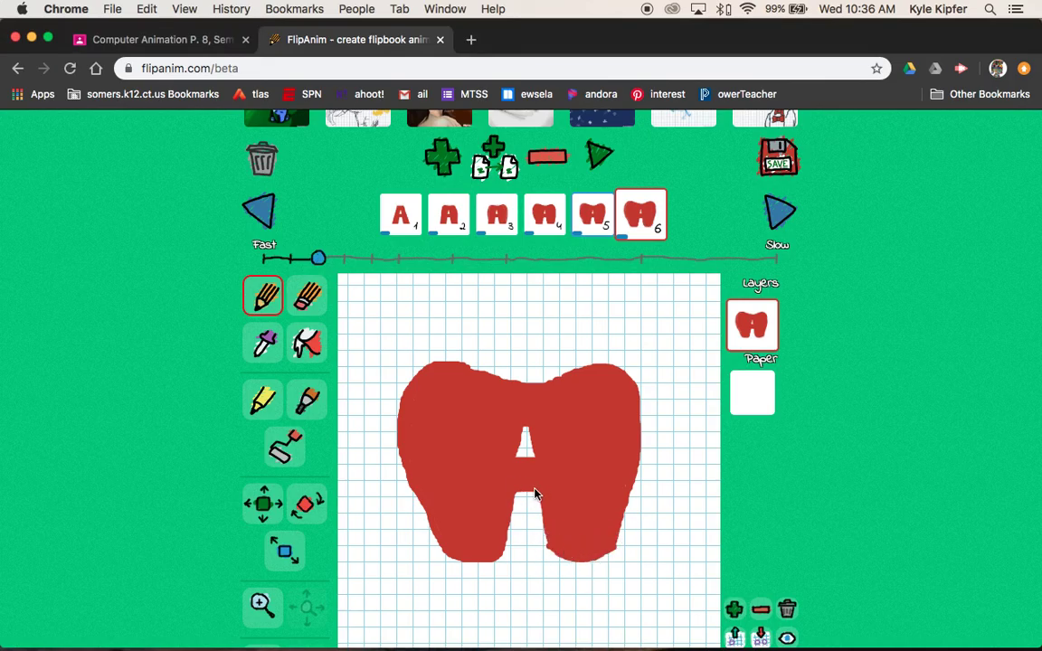
mouse_move(532, 491)
mouse_down()
mouse_move(551, 542)
mouse_move(543, 534)
mouse_up()
click(493, 159)
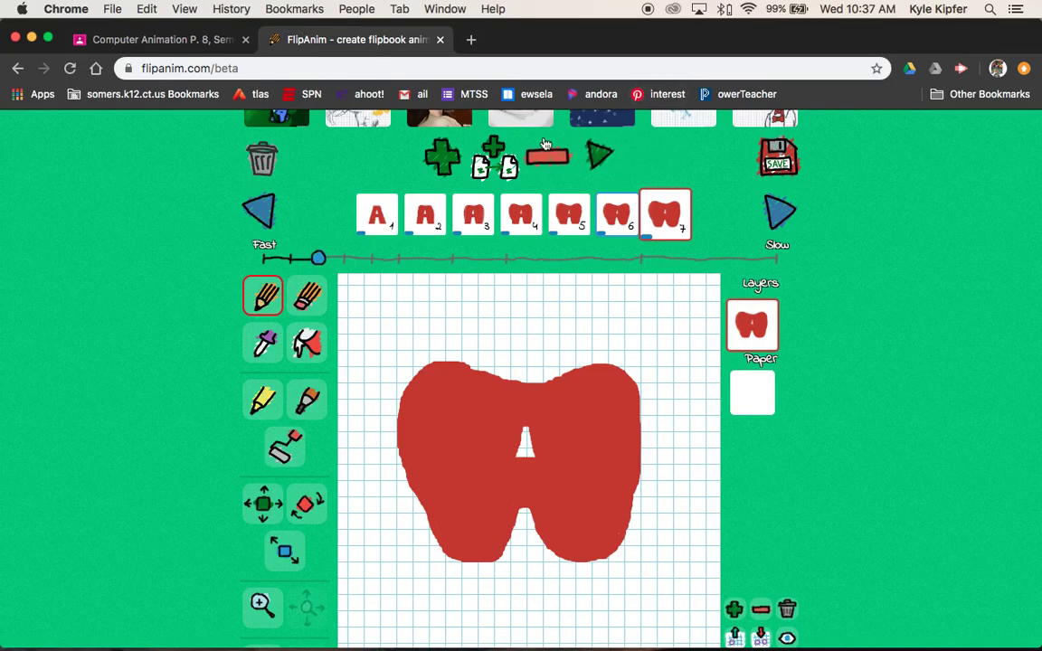
- Add frame 8, push its right edge outward and cover the white notch, then copy it as frame 9
click(496, 150)
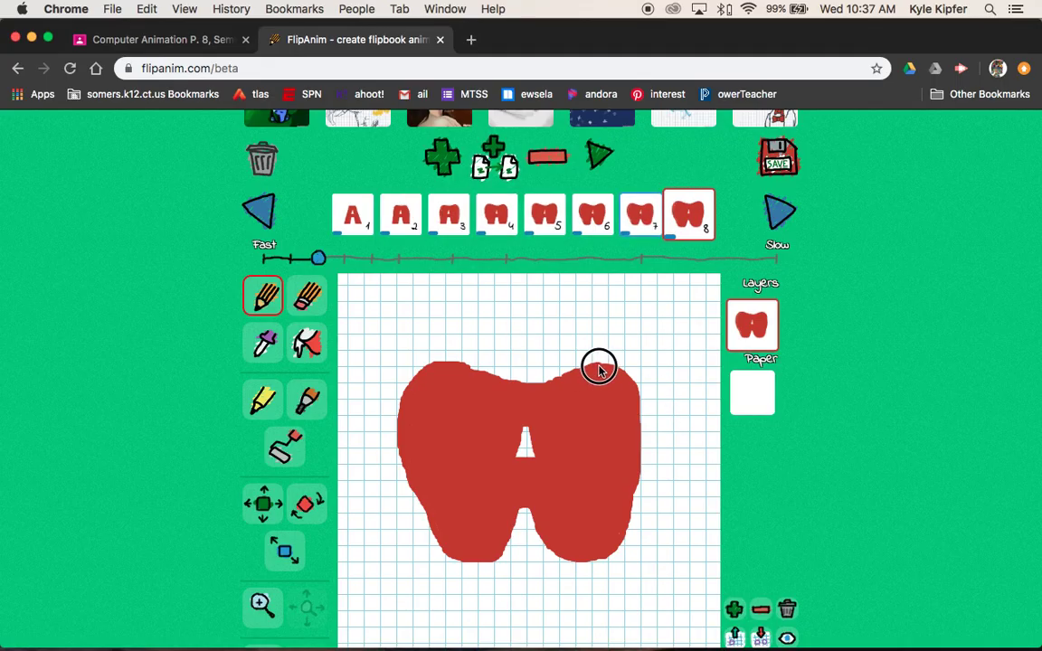
drag(640, 408, 624, 524)
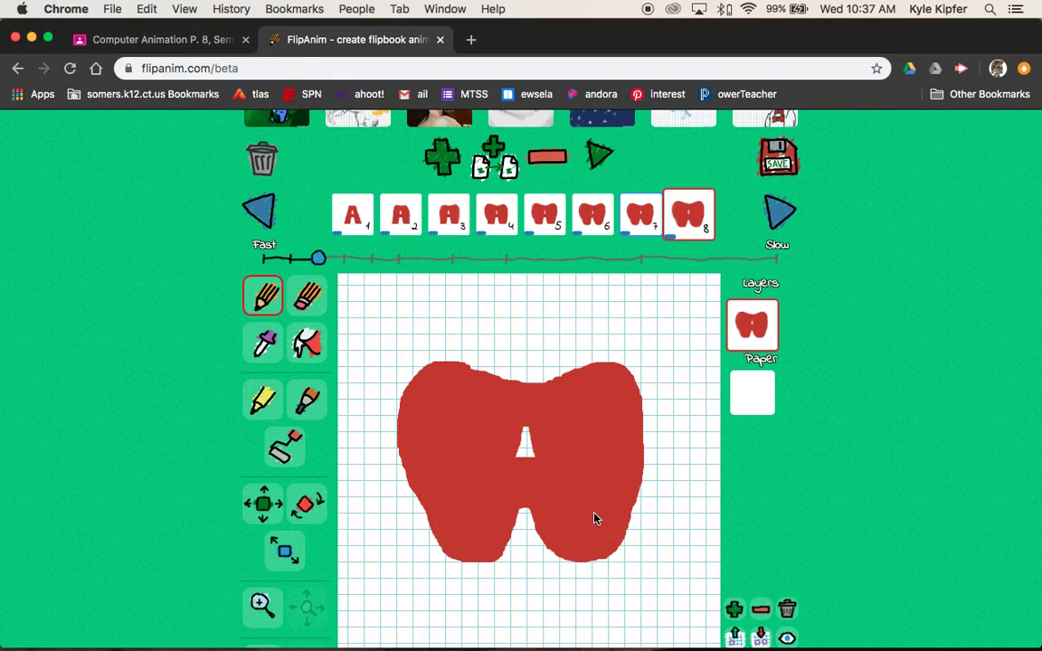
mouse_move(507, 437)
mouse_down()
mouse_move(544, 440)
mouse_move(534, 438)
mouse_move(529, 447)
mouse_move(554, 455)
mouse_move(513, 449)
mouse_up()
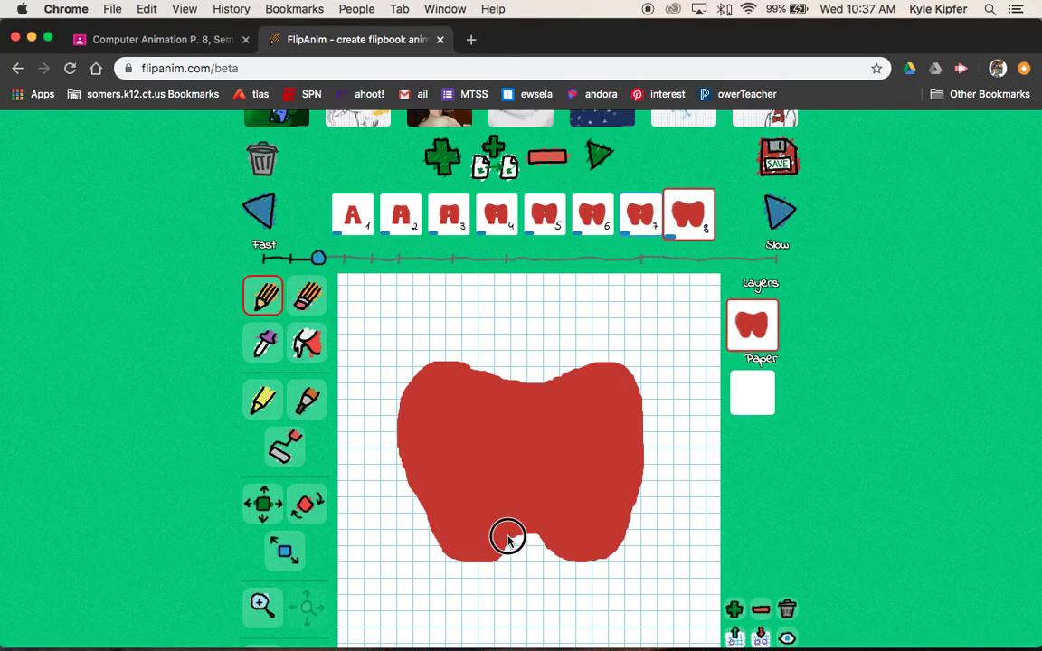
click(495, 161)
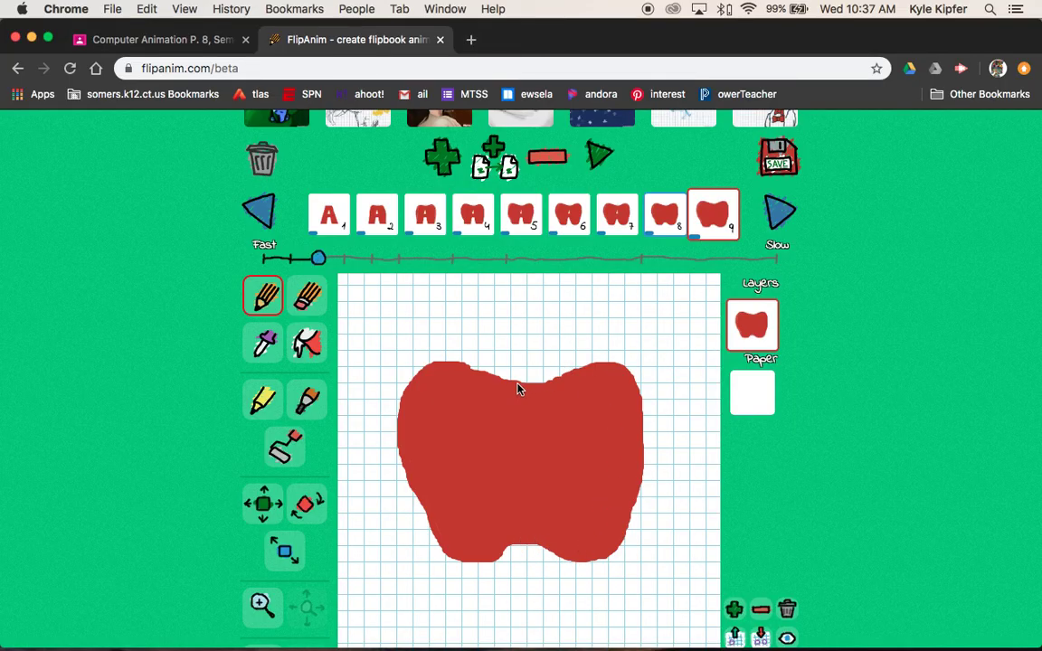
- Fill frame 9's top dip, then on a new frame 10 fill the top-right dip and widen the right edge
mouse_move(518, 386)
mouse_down()
mouse_move(607, 363)
mouse_move(624, 373)
mouse_move(574, 370)
mouse_move(528, 393)
mouse_up()
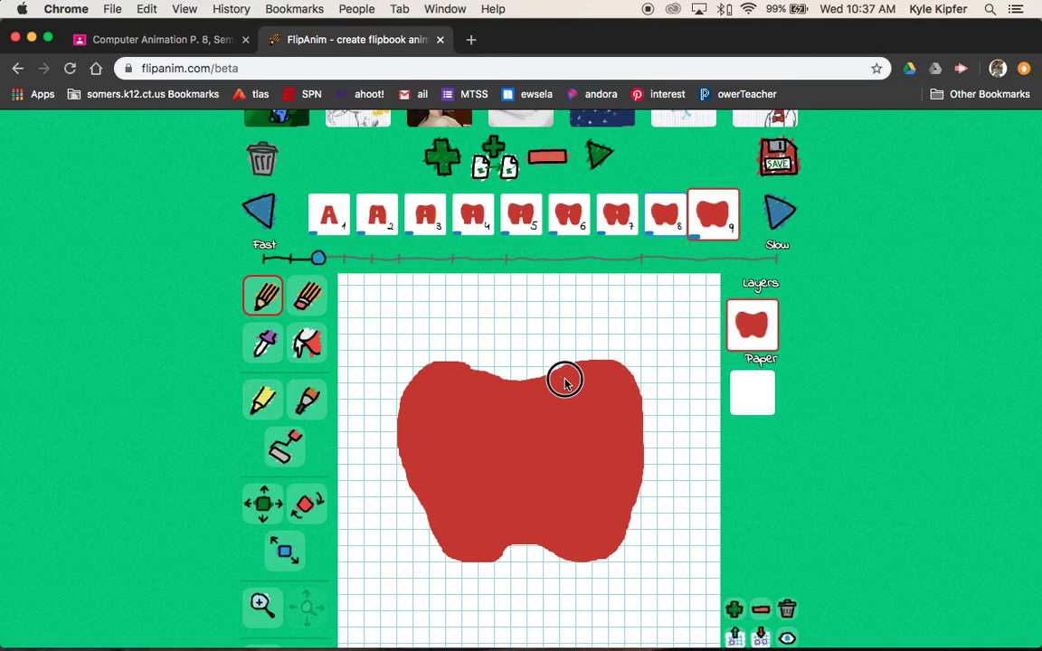
click(496, 155)
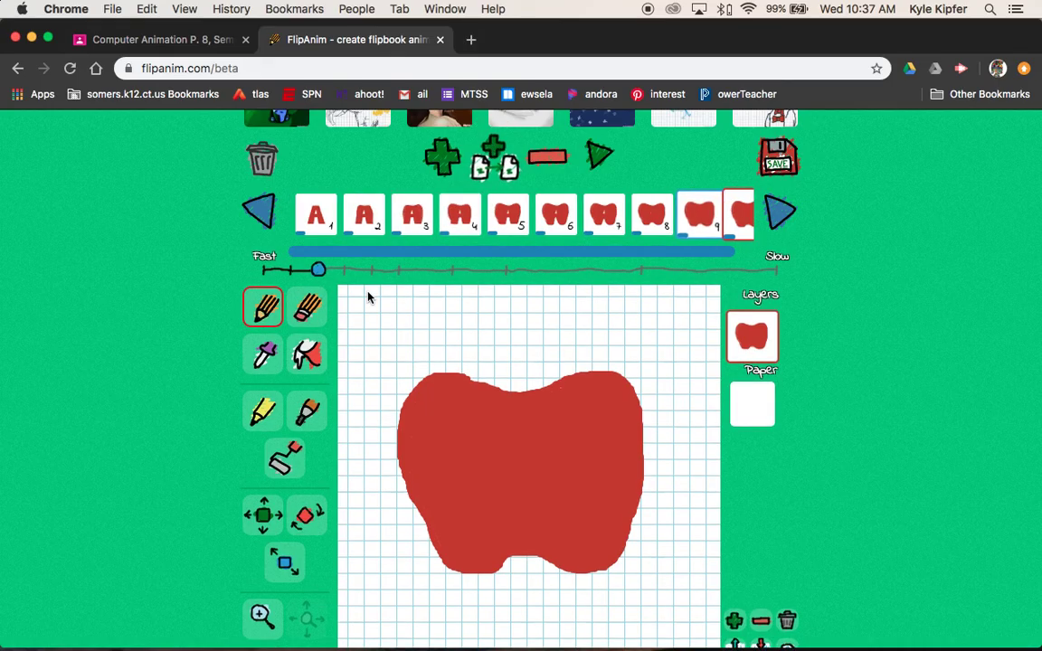
scroll(154, 348, down, 3)
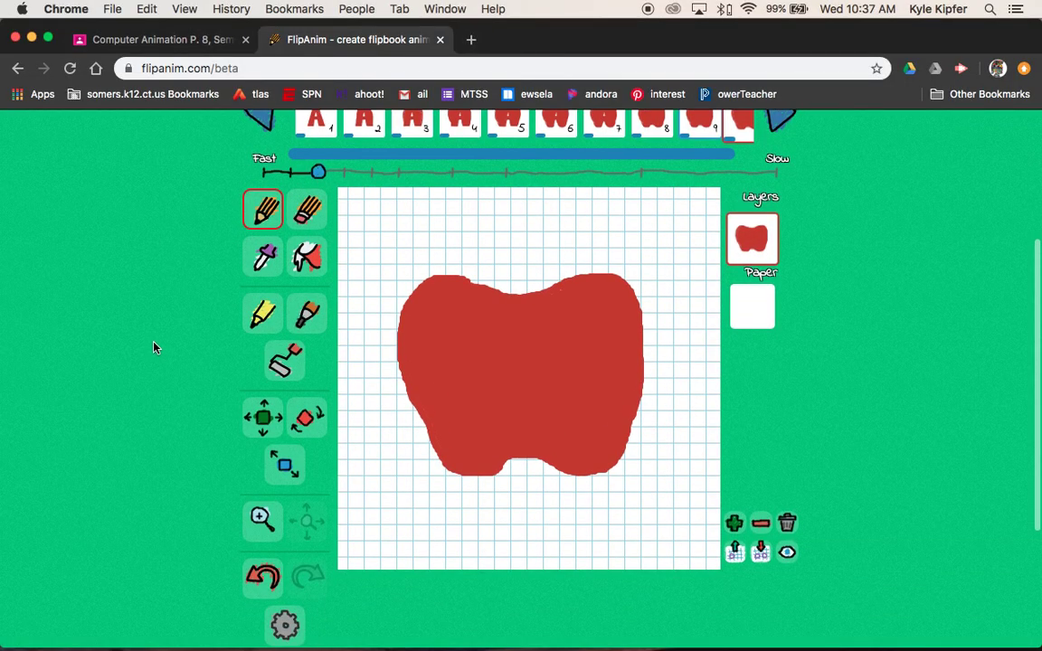
scroll(154, 347, up, 3)
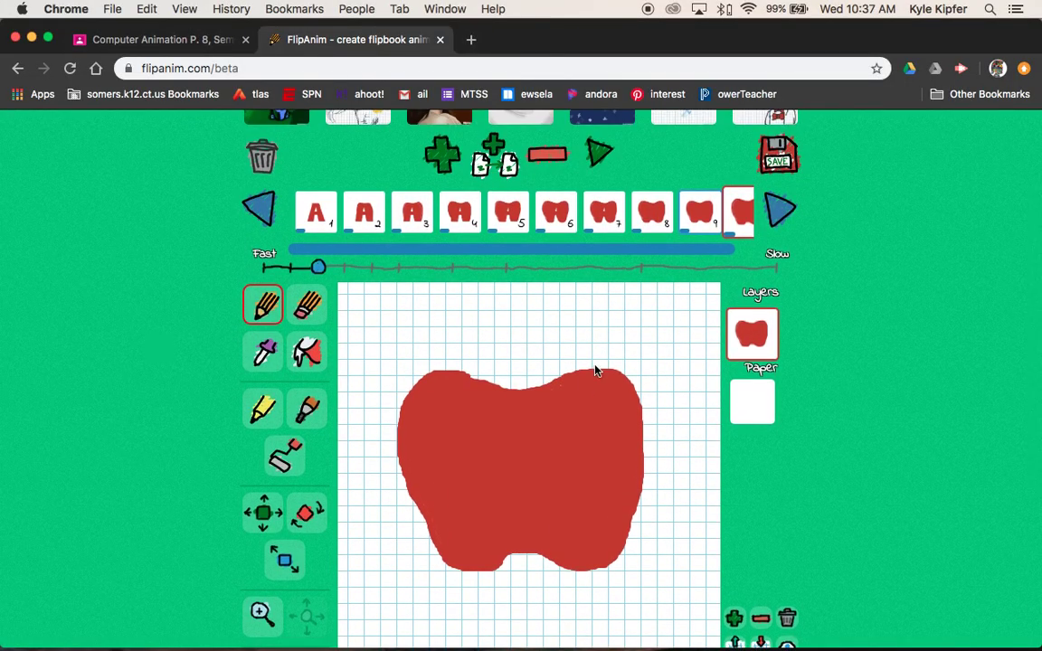
mouse_move(587, 373)
mouse_down()
mouse_move(619, 372)
mouse_move(644, 407)
mouse_move(645, 465)
mouse_move(619, 542)
mouse_up()
scroll(180, 372, down, 5)
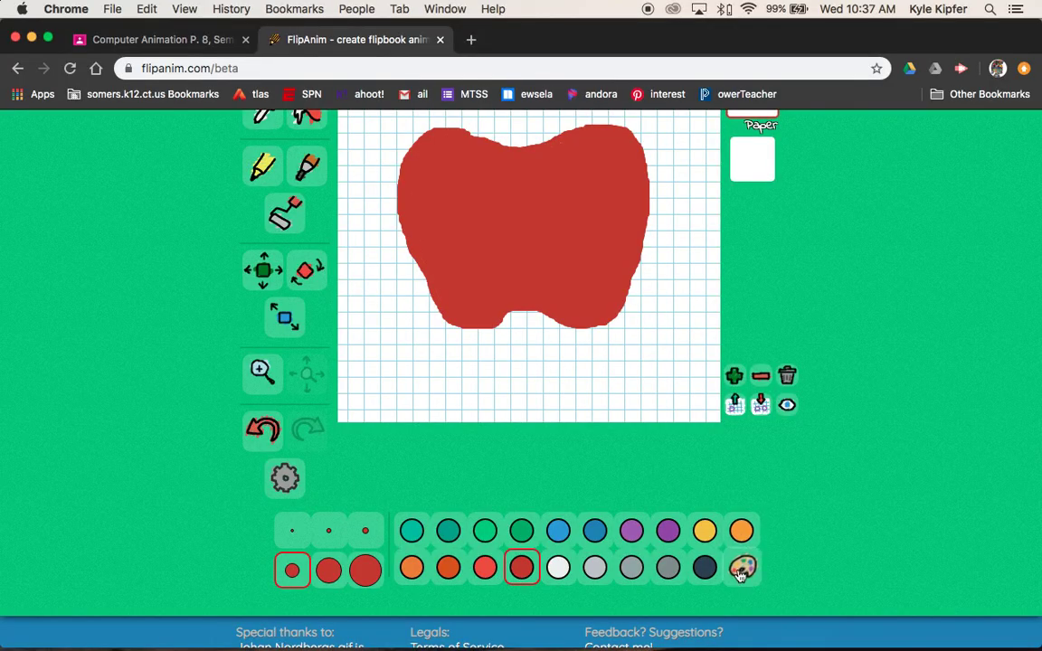
- Set the brush colour to dark brown #743308 using the custom colour picker
click(449, 567)
click(740, 568)
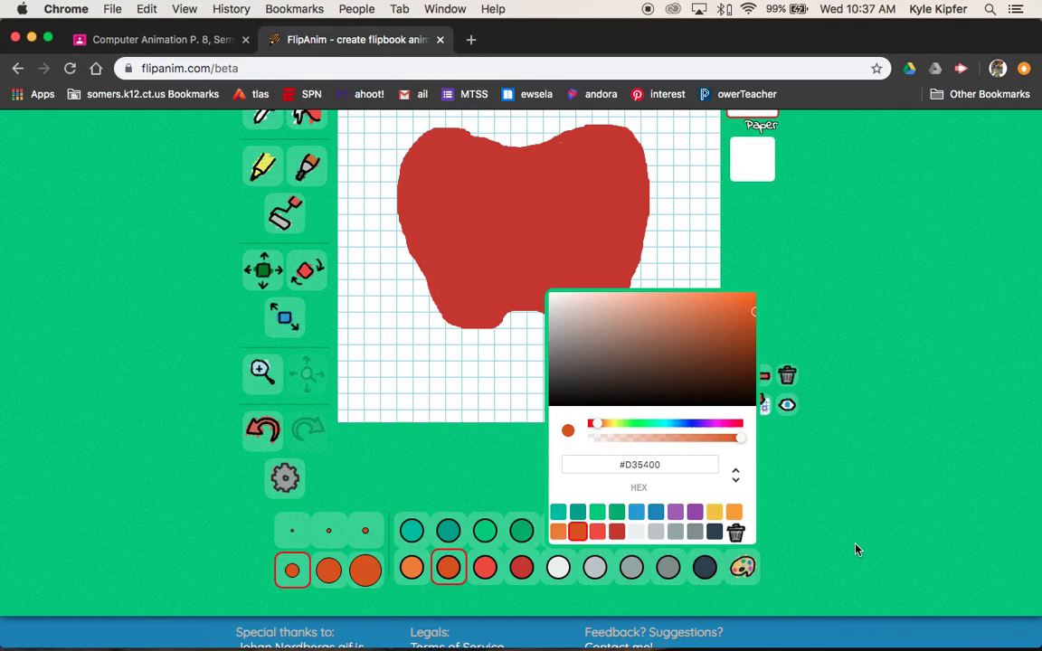
click(740, 354)
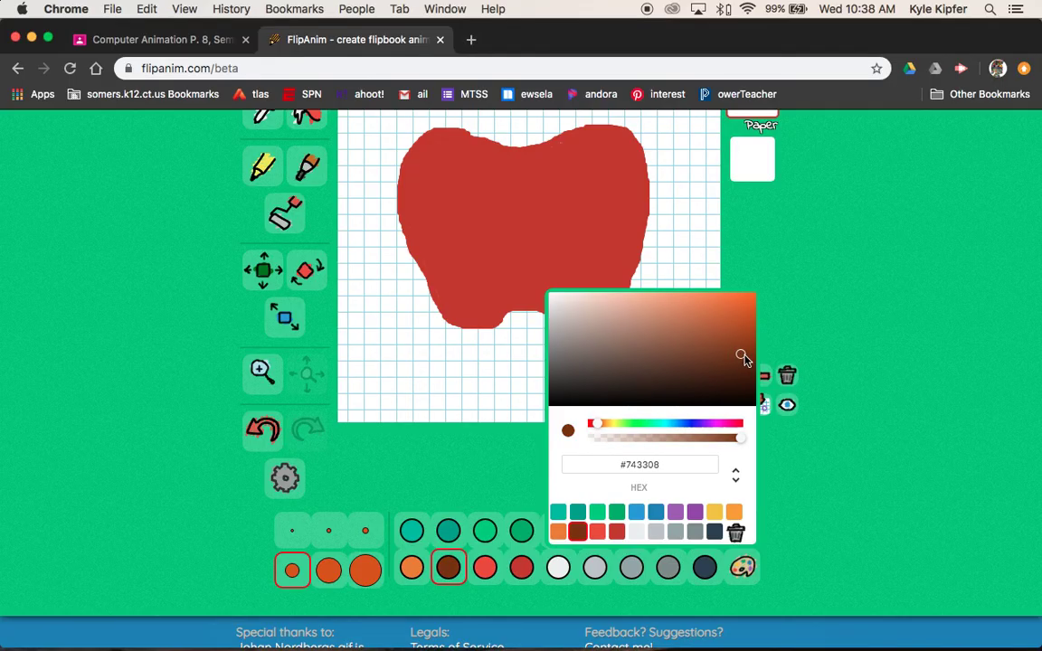
click(443, 568)
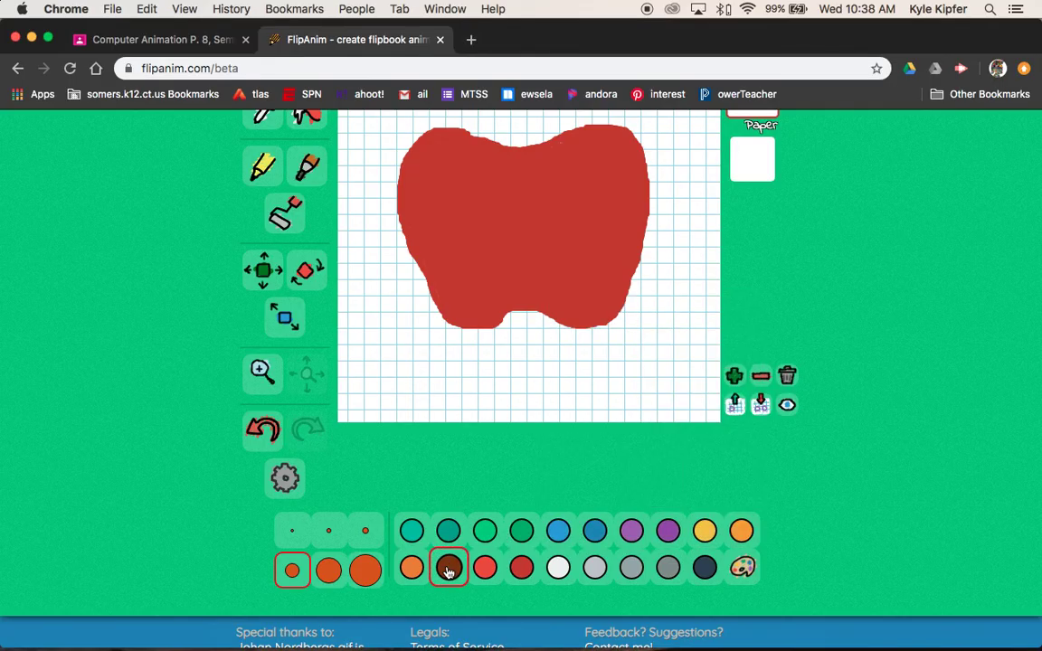
scroll(530, 414, up, 3)
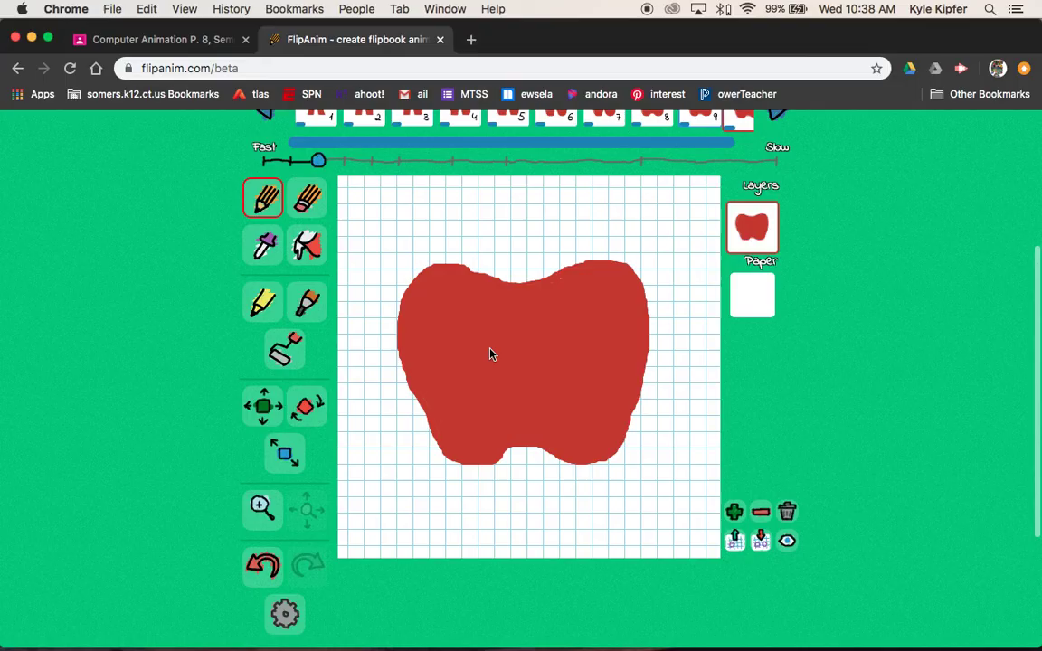
scroll(336, 459, down, 3)
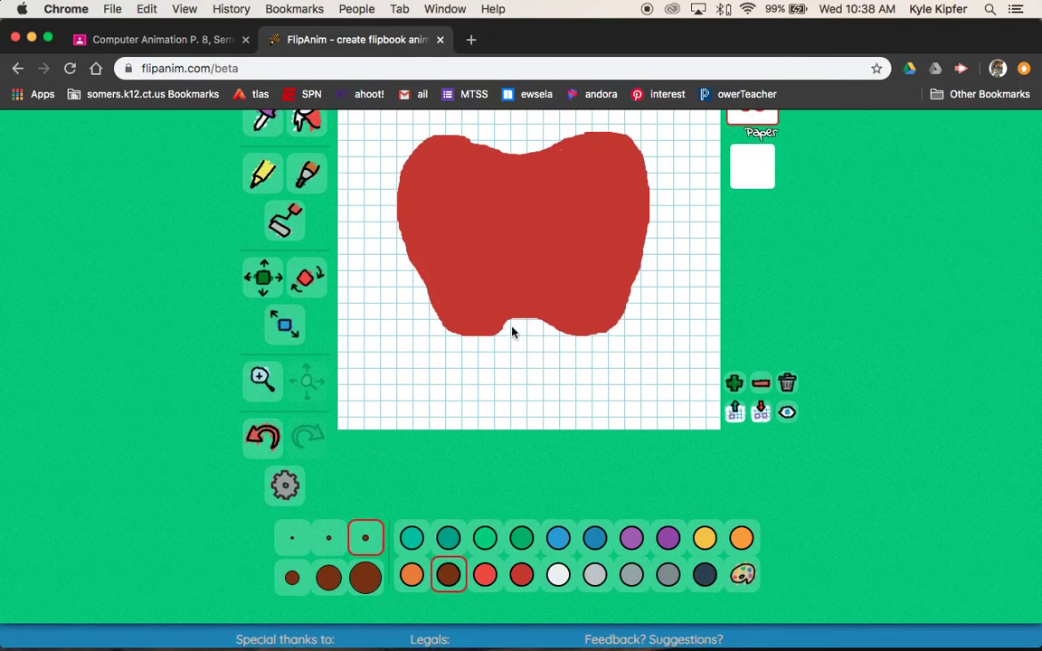
scroll(511, 327, up, 4)
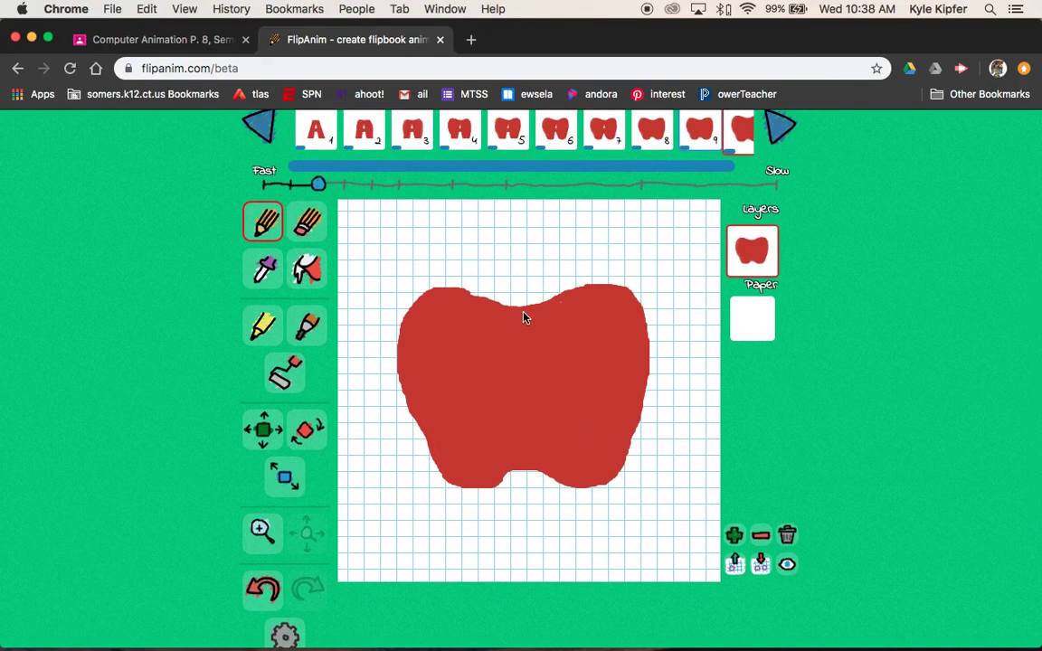
- Draw and lengthen a brown stem at the apple's top centre, copying it into frames 11 and 12
drag(521, 314, 521, 291)
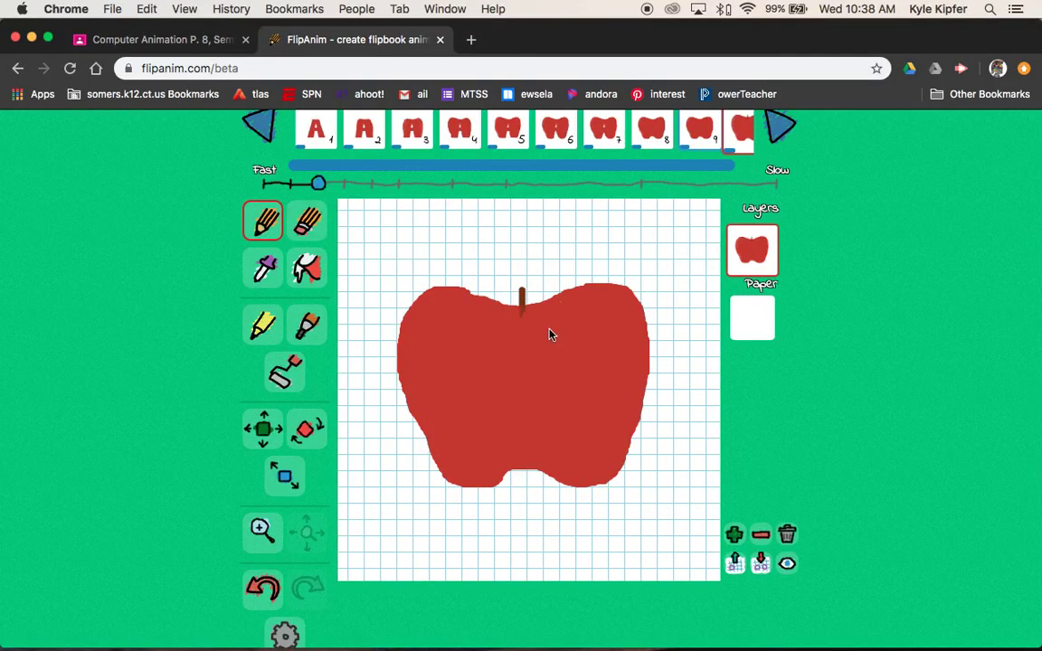
scroll(163, 235, up, 2)
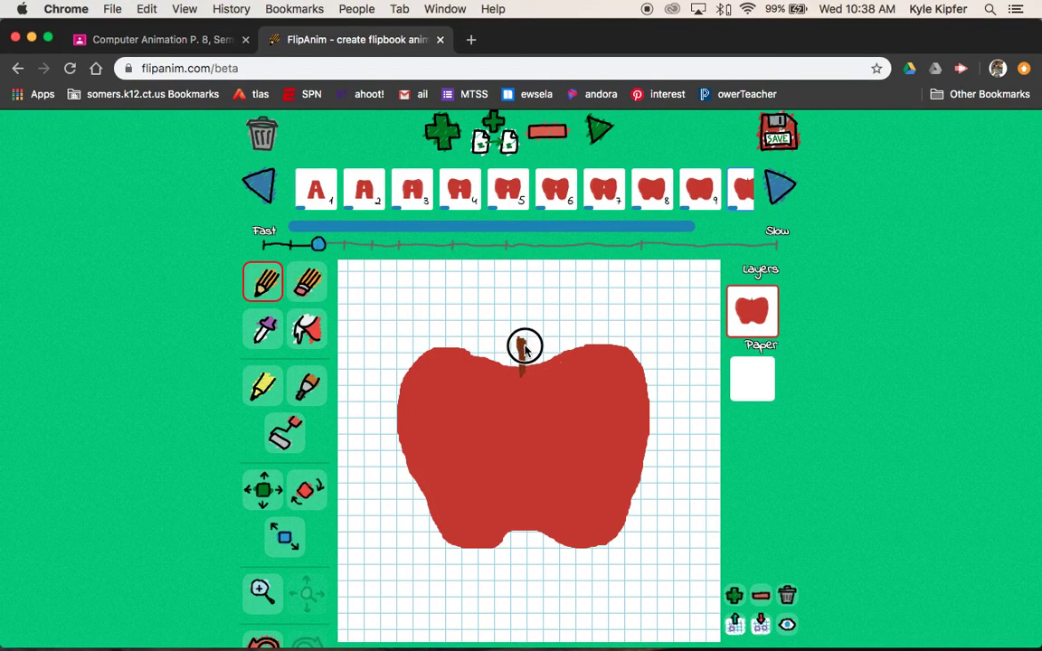
drag(524, 359, 525, 347)
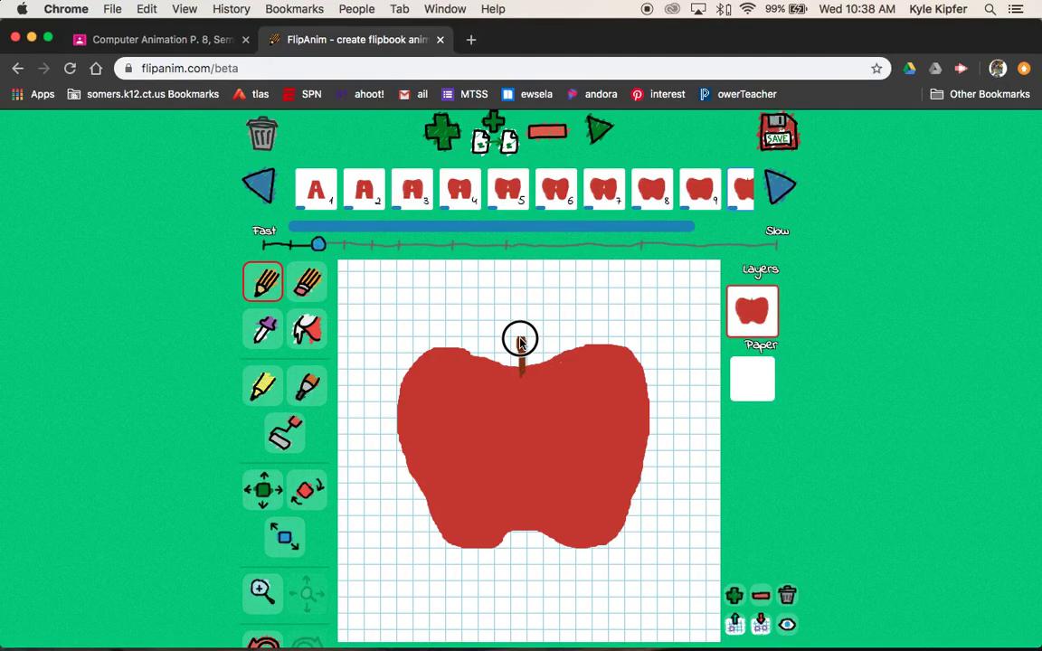
click(489, 127)
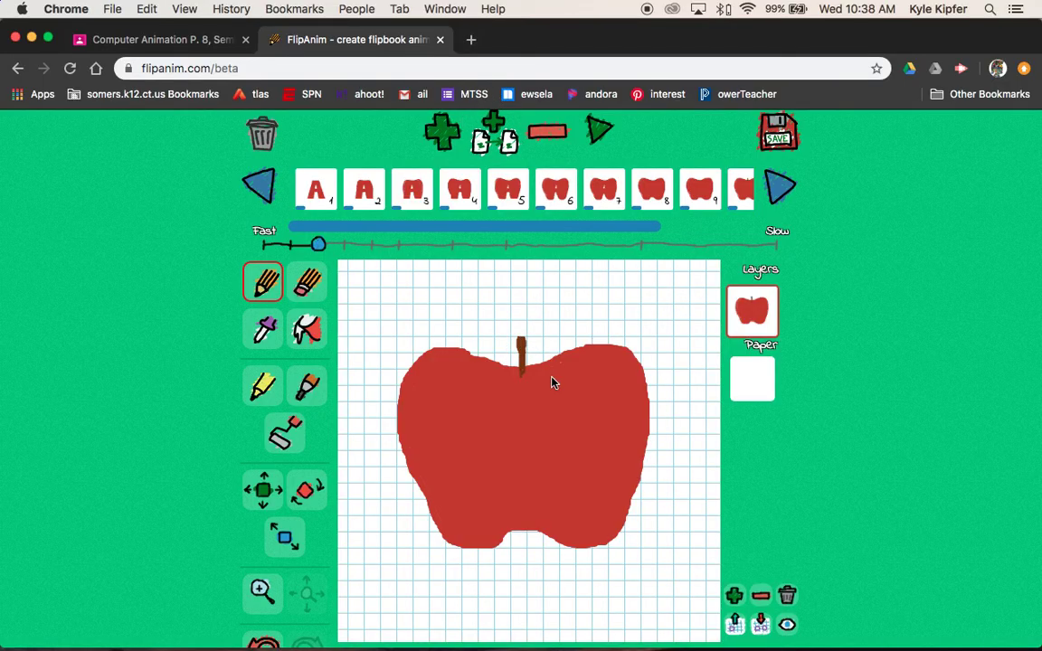
click(520, 339)
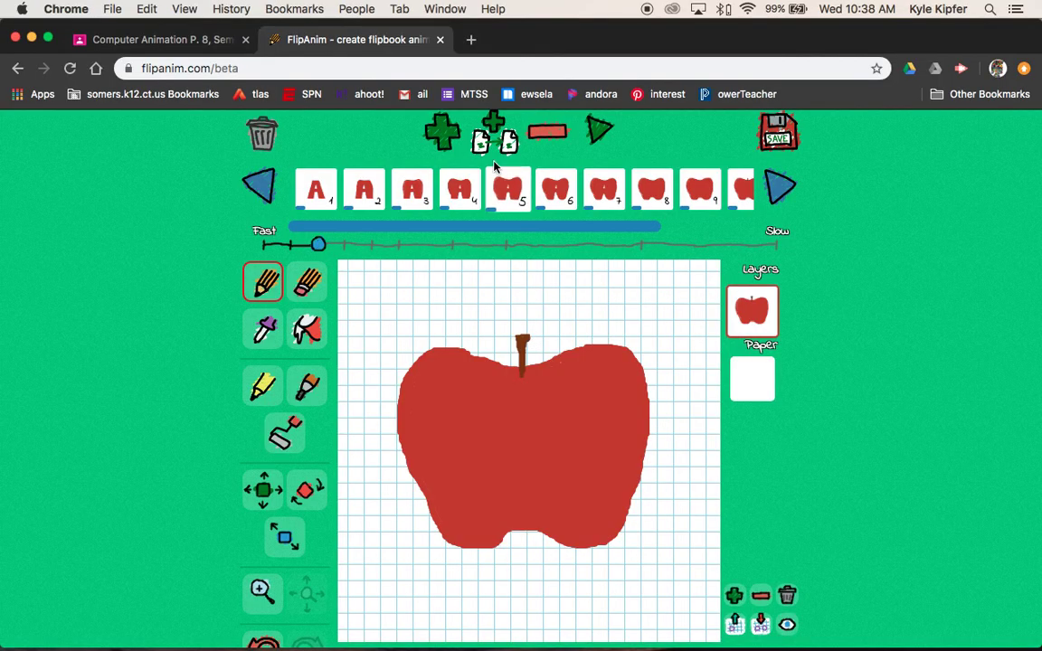
click(478, 137)
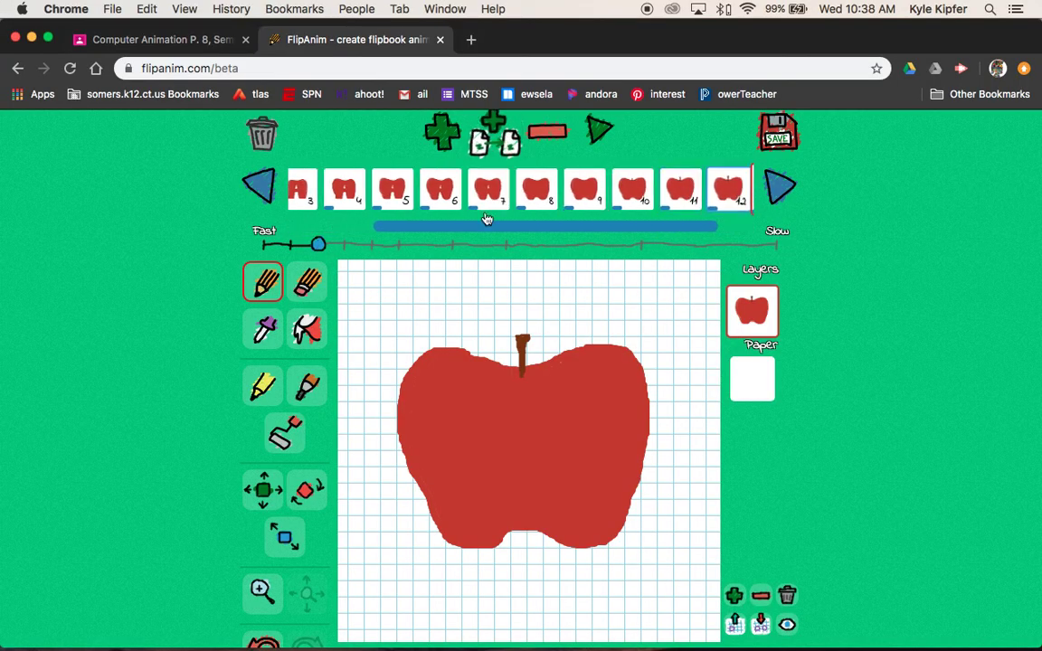
- Switch the pencil to green and dab a small leaf beside the apple's stem
scroll(224, 432, down, 3)
scroll(223, 433, down, 2)
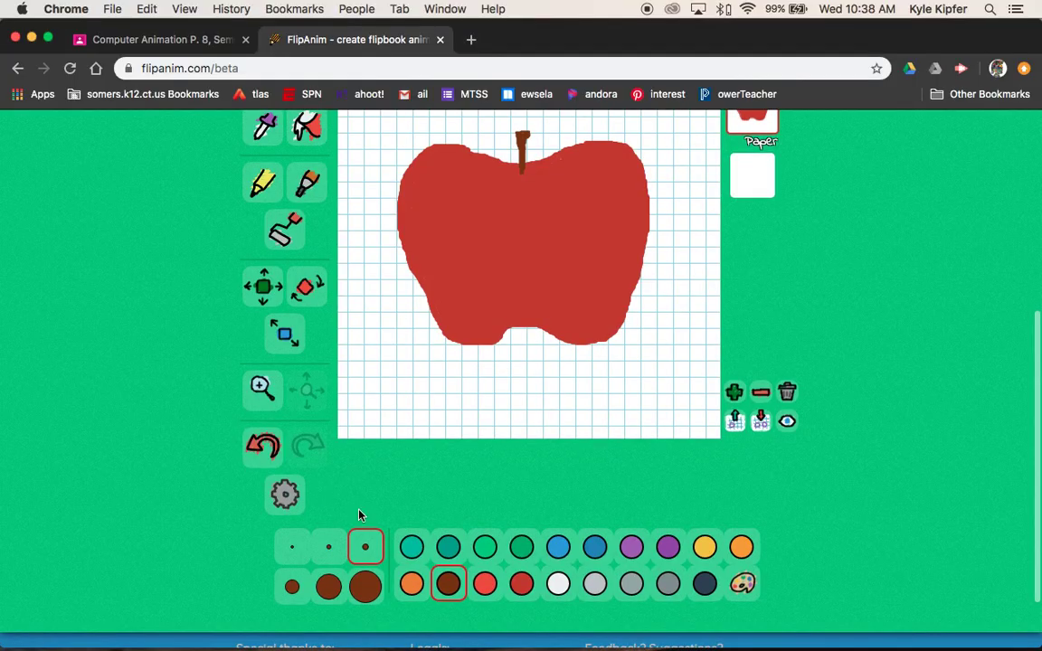
click(484, 546)
scroll(318, 253, up, 1)
scroll(317, 253, up, 4)
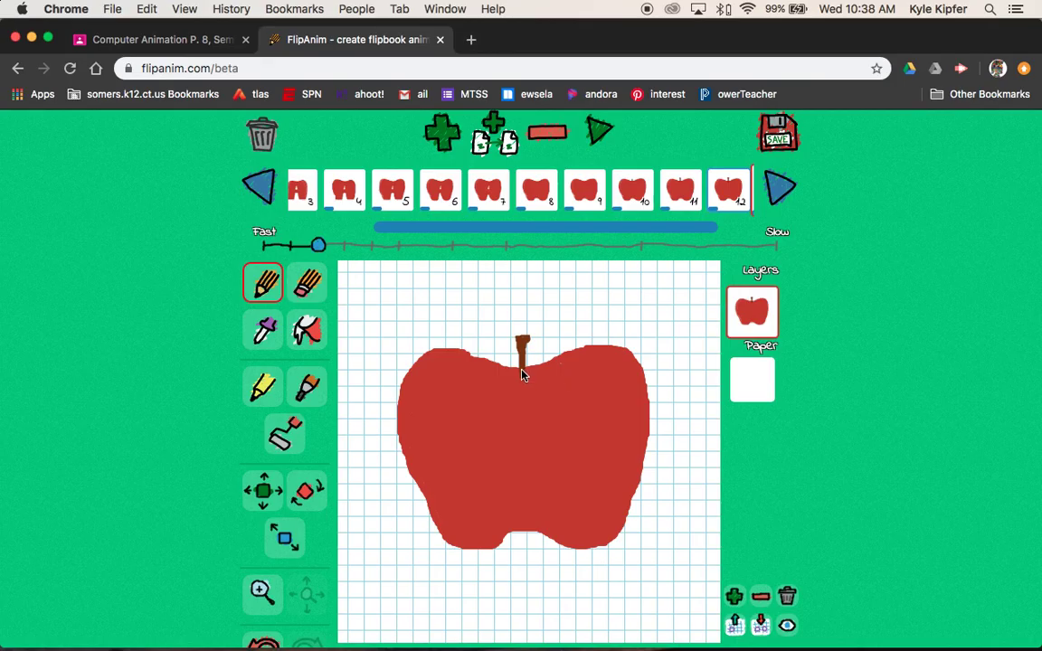
mouse_move(516, 368)
mouse_down()
mouse_move(508, 359)
mouse_move(520, 377)
mouse_move(490, 338)
mouse_move(522, 376)
mouse_up()
- Duplicate the apple frame twice to create frames 13 and 14
click(494, 136)
click(308, 331)
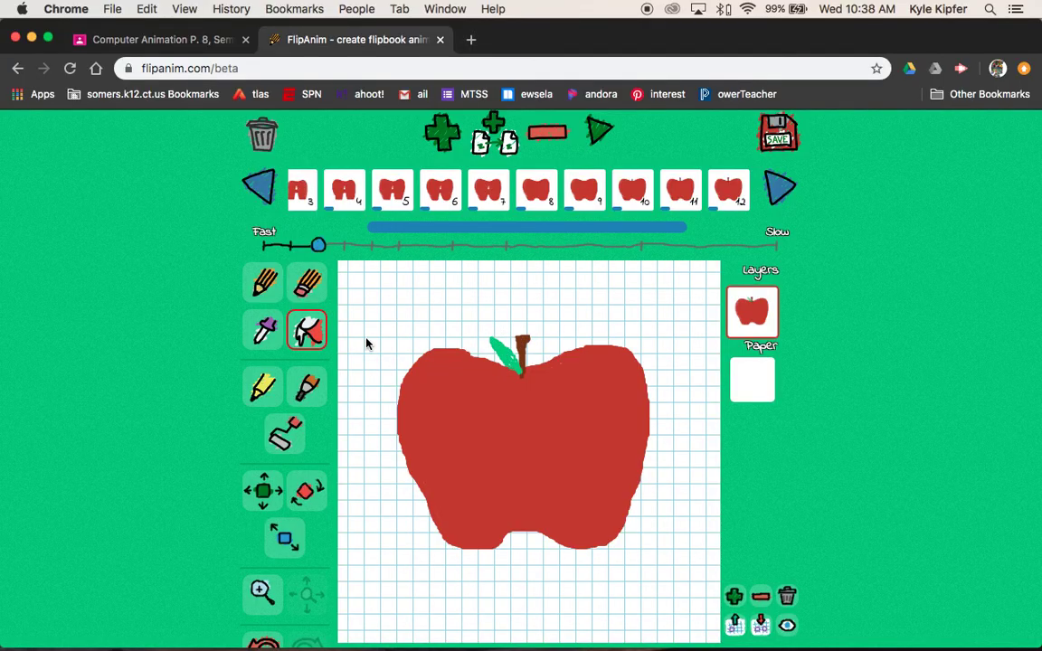
click(263, 283)
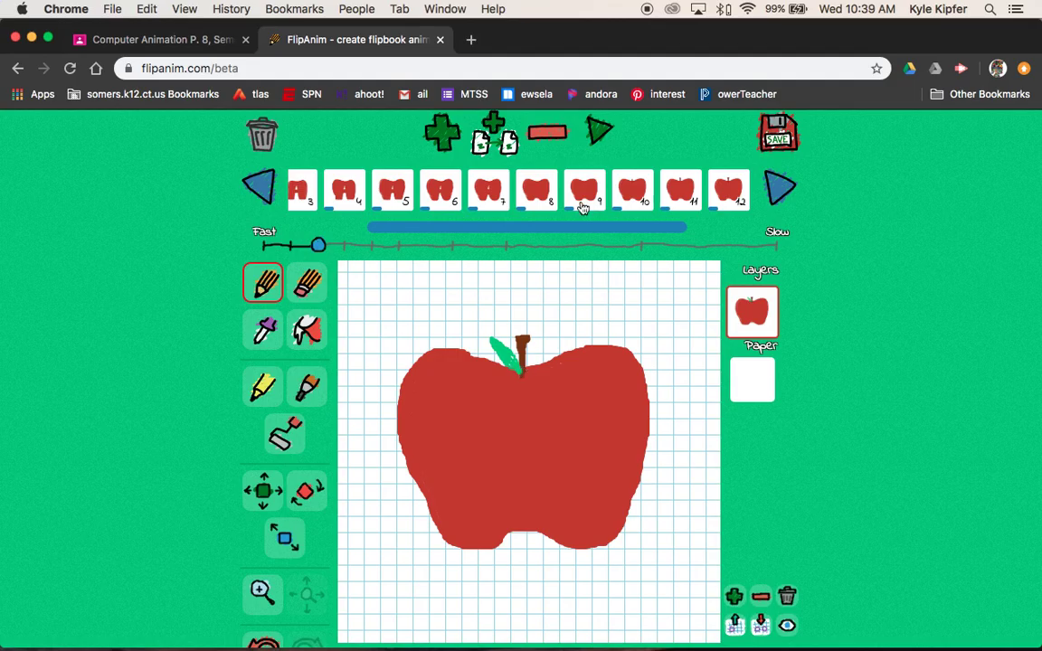
click(493, 137)
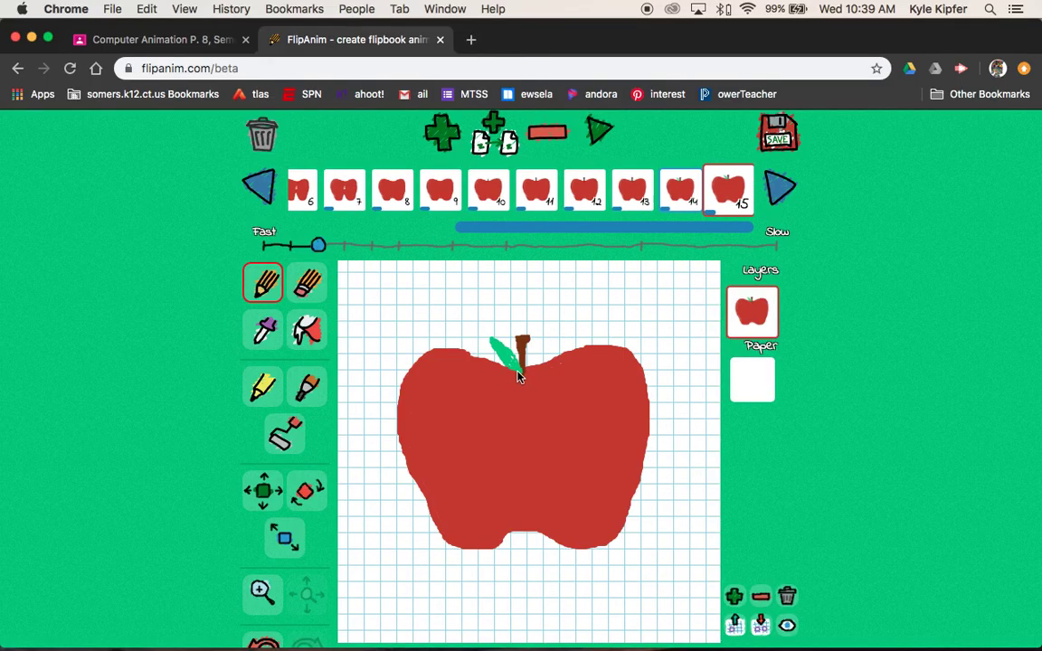
- On frame 15, outline a longer leaf extending out from the stem
mouse_move(519, 377)
mouse_down()
mouse_move(504, 347)
mouse_move(474, 331)
mouse_move(512, 377)
mouse_up()
click(307, 331)
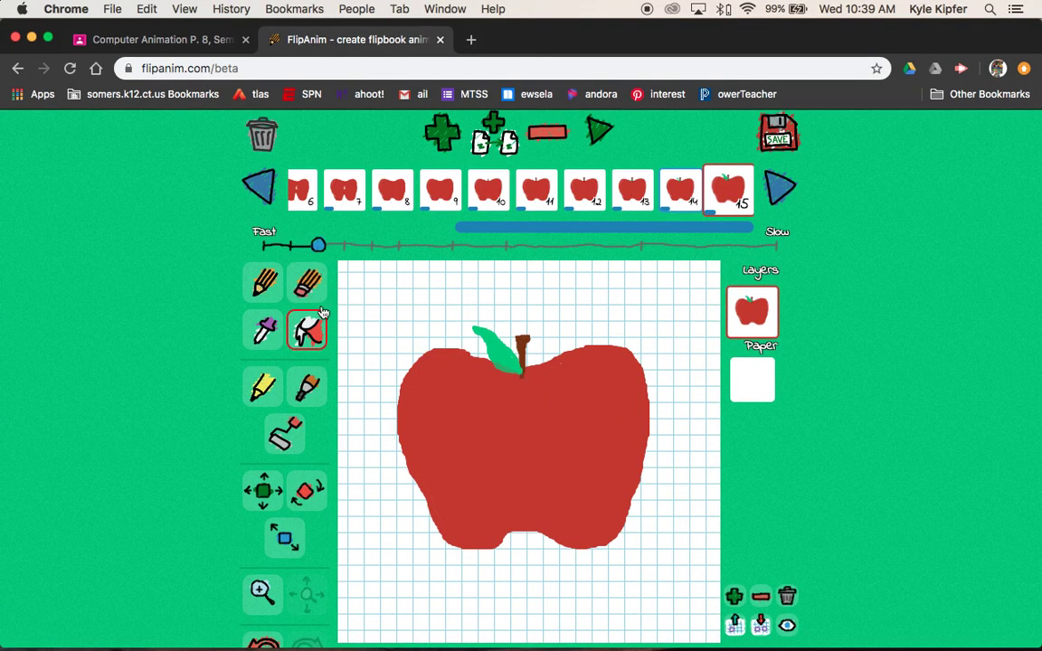
click(263, 283)
- Pick dark green from the palette and scribble the leaf solid
scroll(669, 390, down, 3)
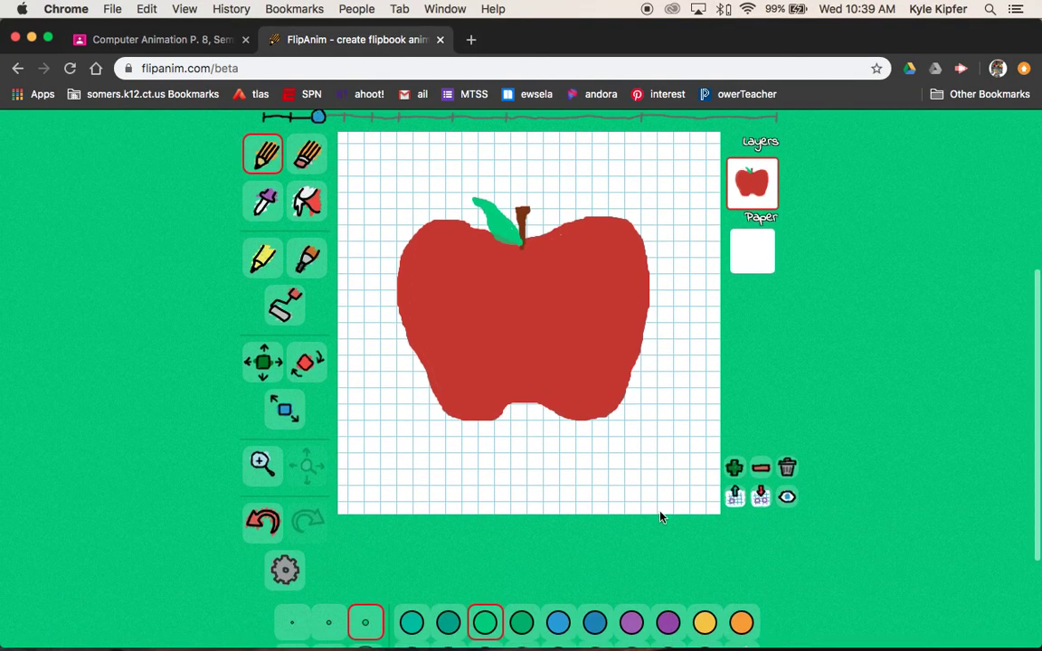
scroll(505, 572, down, 1)
click(522, 608)
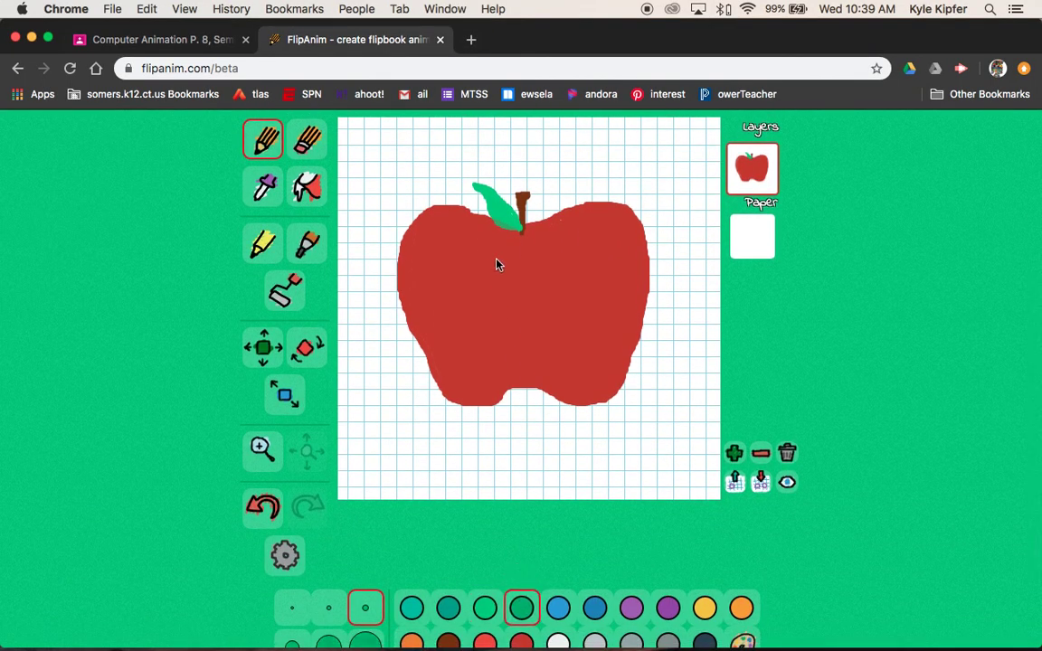
scroll(496, 264, up, 3)
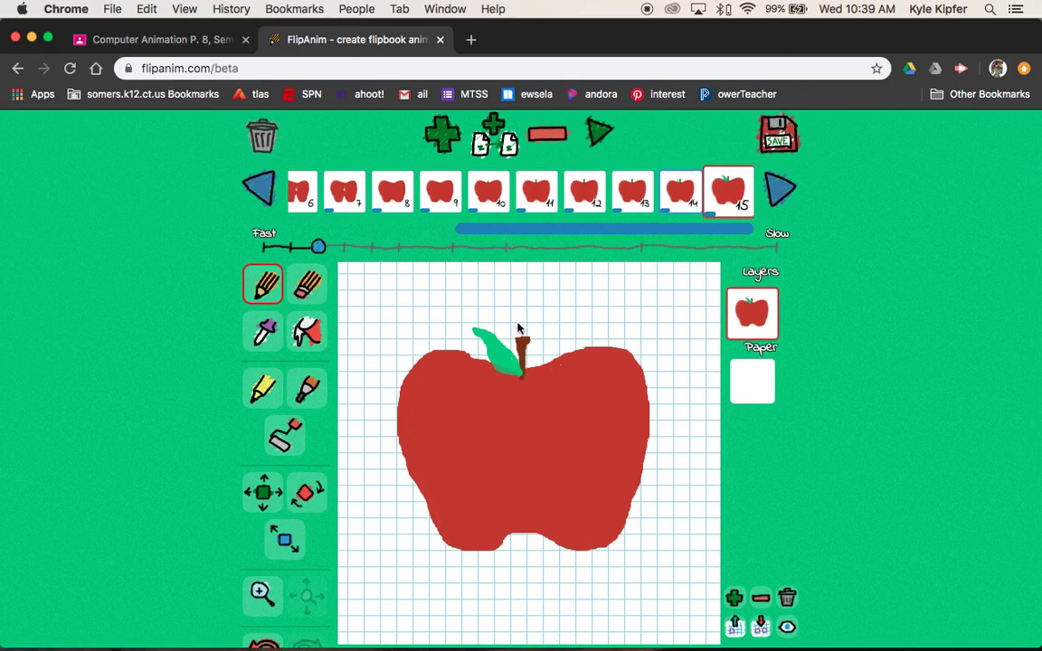
drag(519, 371, 496, 349)
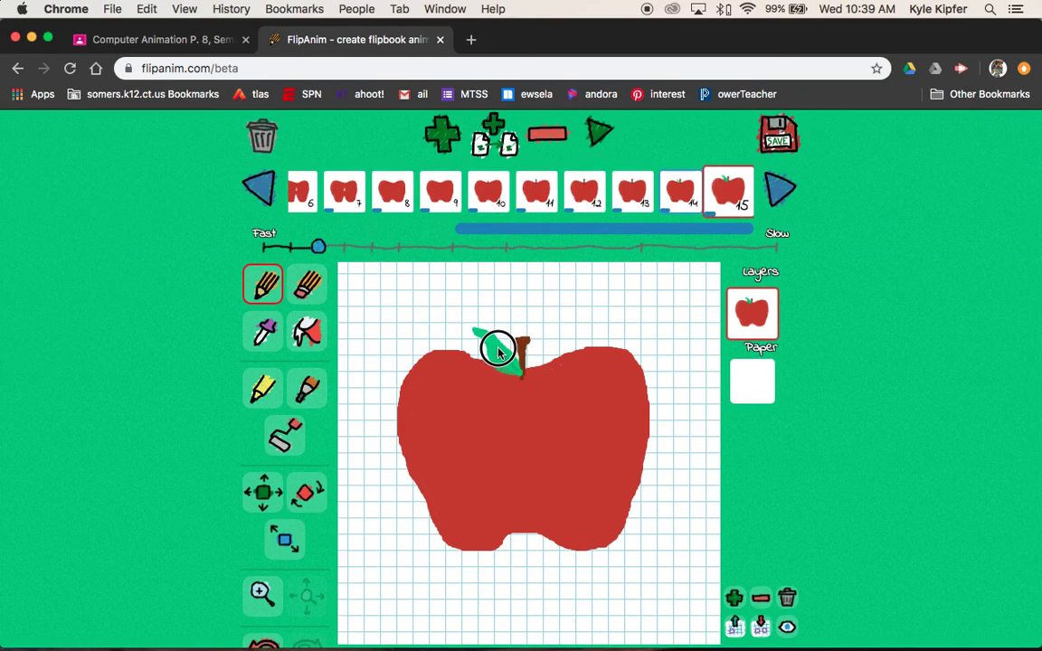
scroll(629, 379, down, 1)
scroll(645, 281, up, 2)
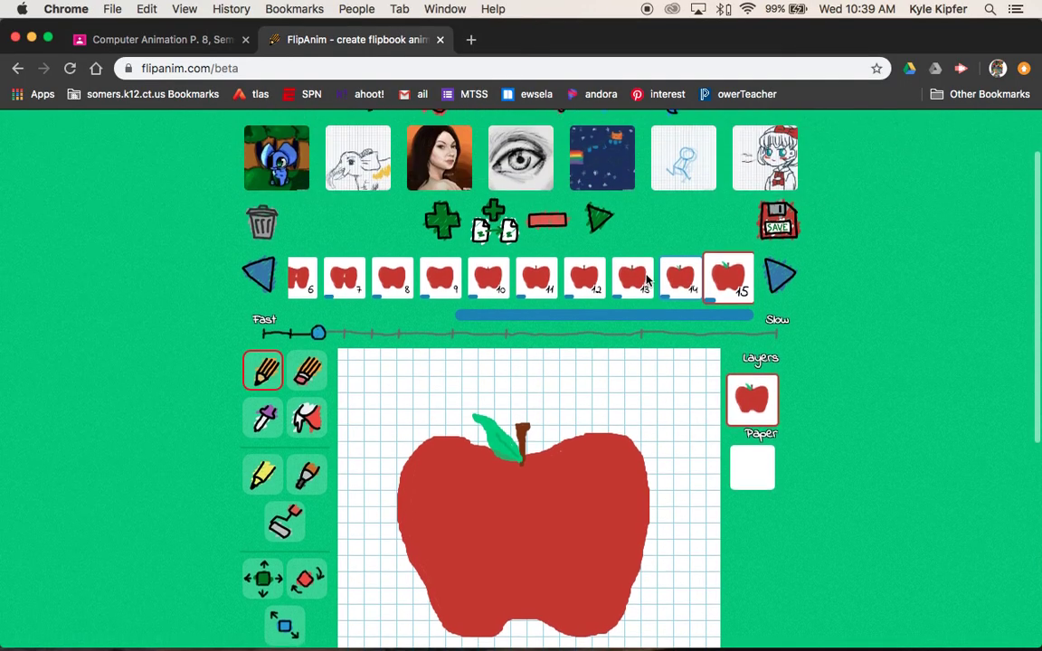
- Play the fifteen-frame flipbook and watch the red A morph into the leafy apple
click(600, 225)
scroll(893, 354, down, 4)
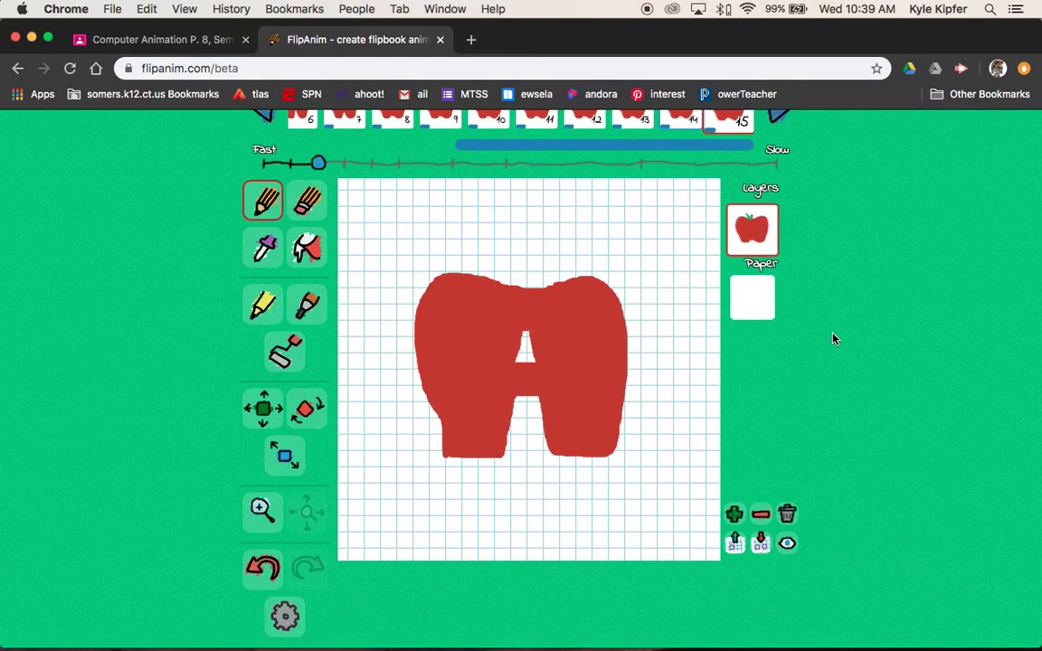
scroll(834, 339, up, 1)
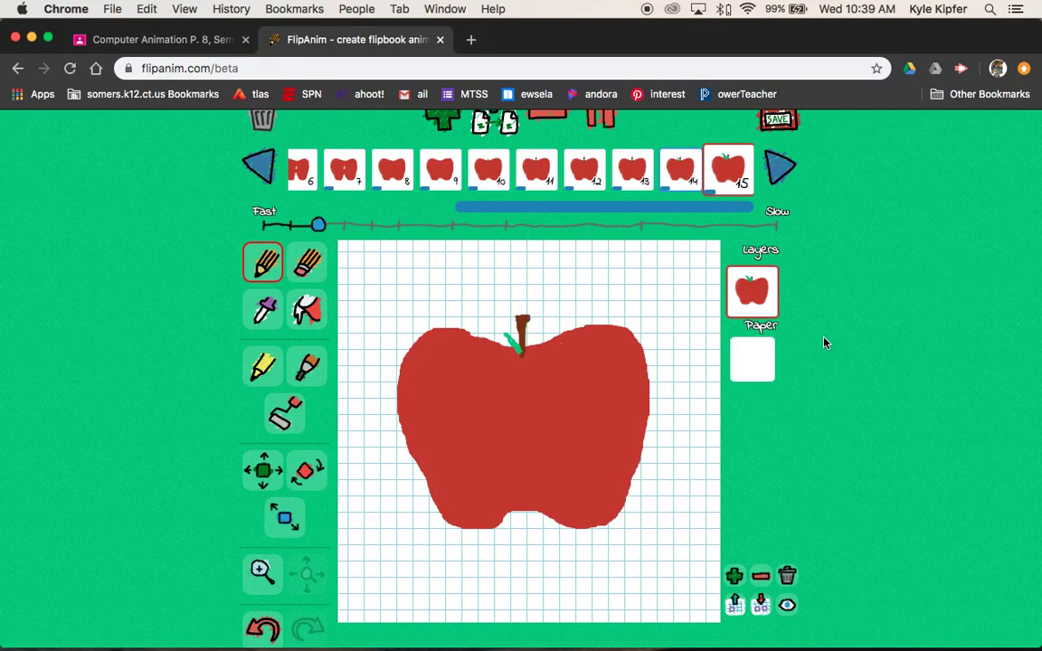
scroll(826, 345, up, 1)
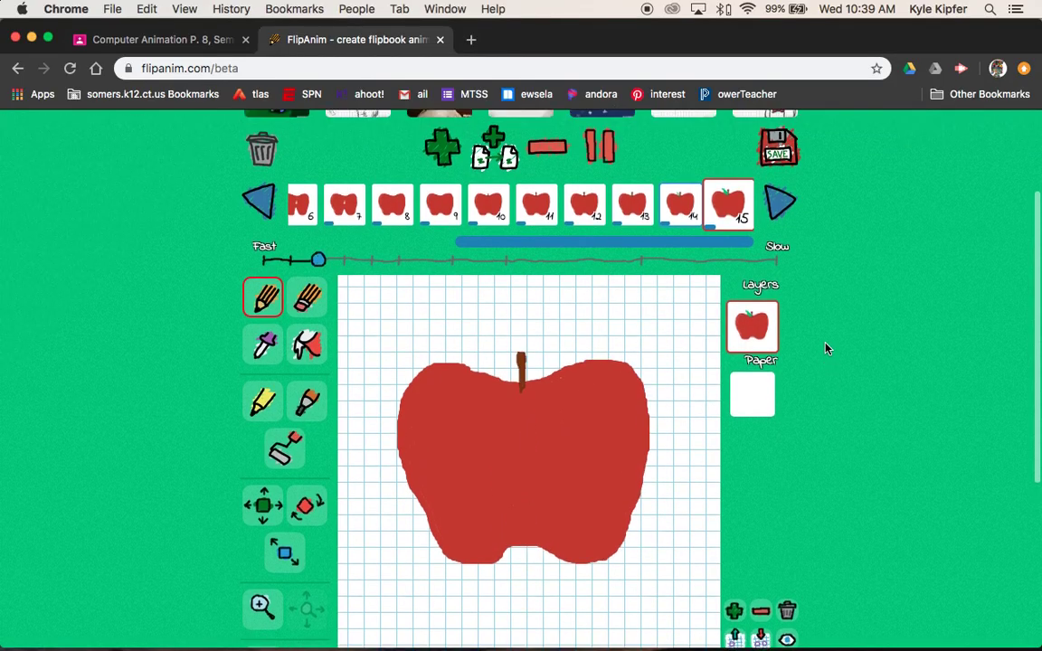
scroll(826, 348, up, 1)
scroll(819, 237, down, 2)
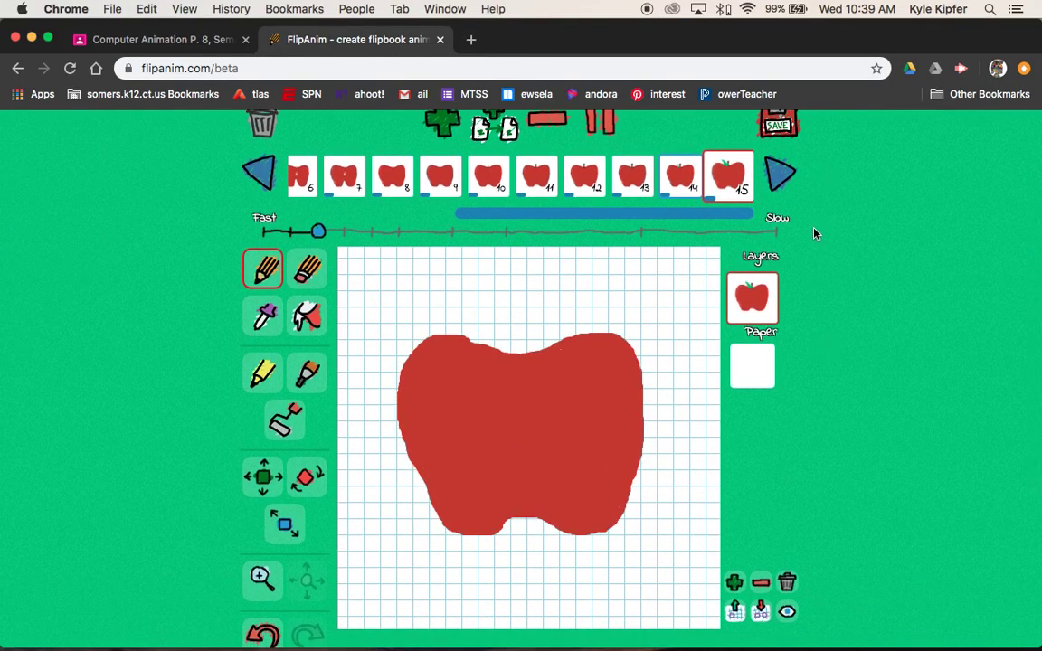
scroll(814, 234, up, 2)
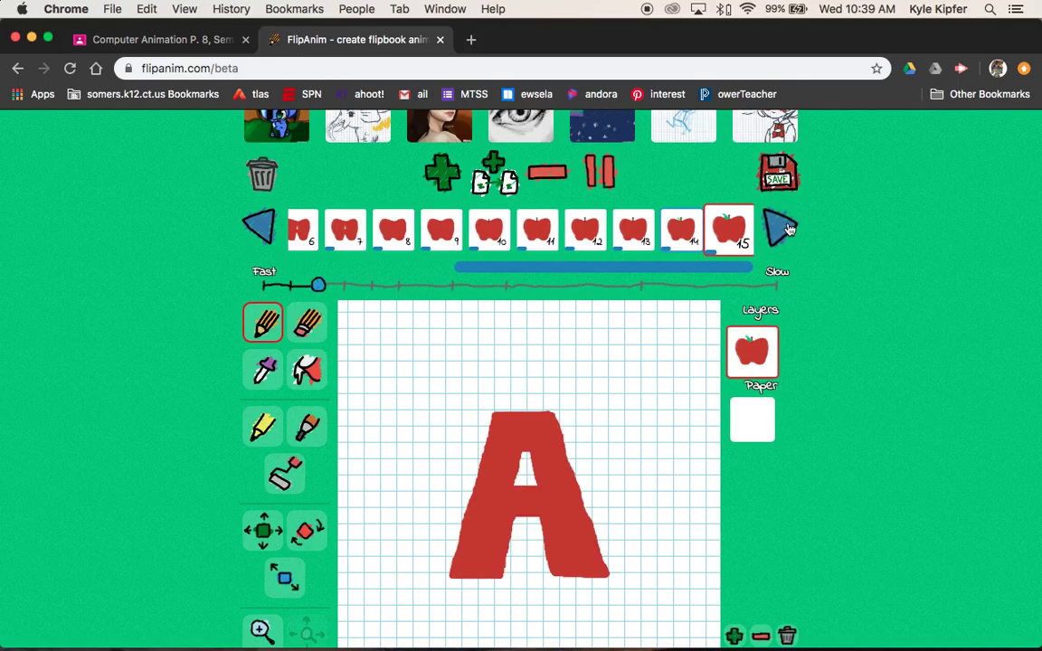
- Title the flipbook 'aforapple', untick public visibility, and confirm the upload
click(778, 164)
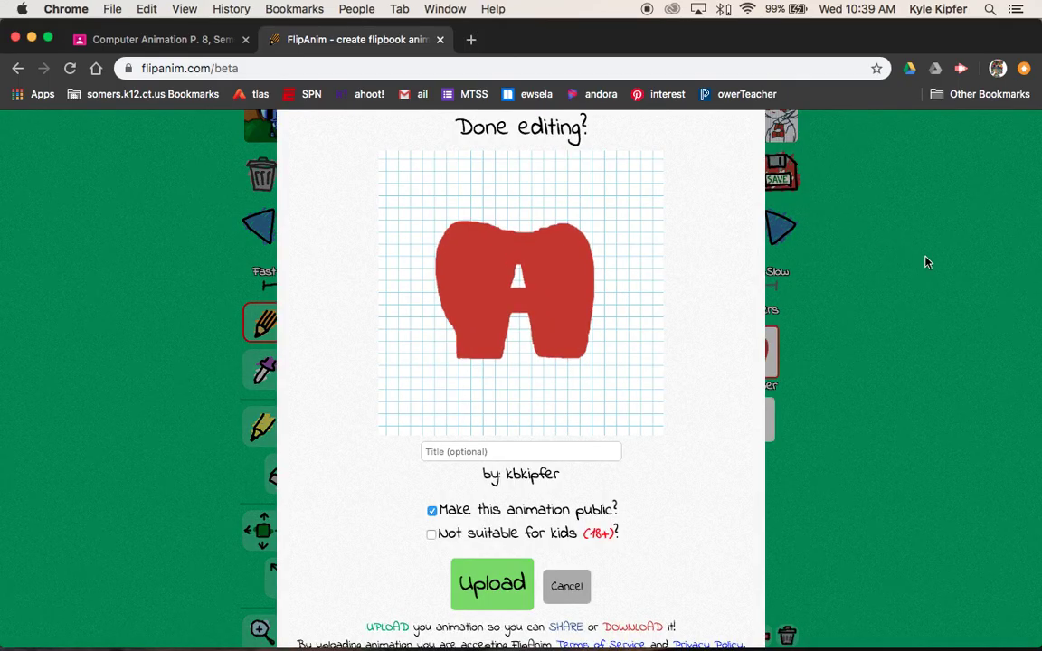
click(496, 452)
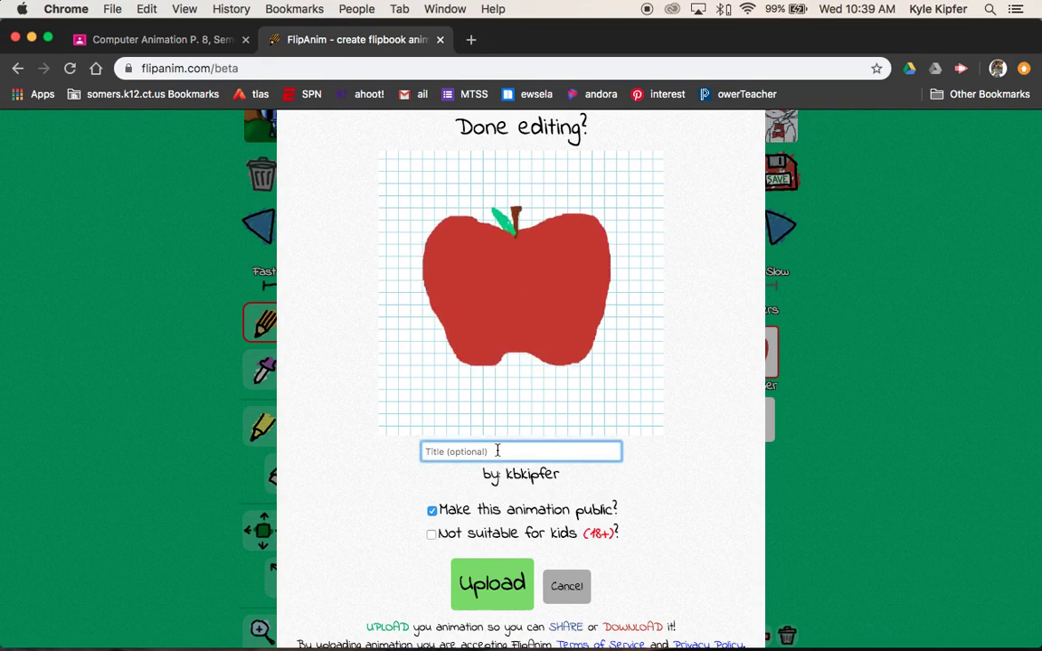
text(aforapple)
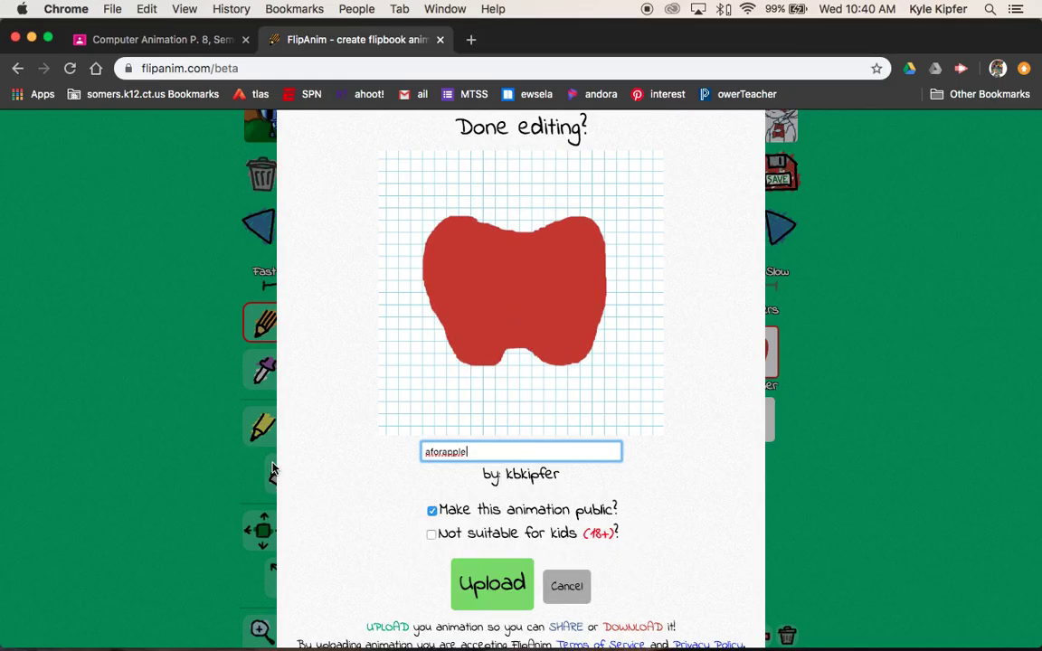
click(432, 511)
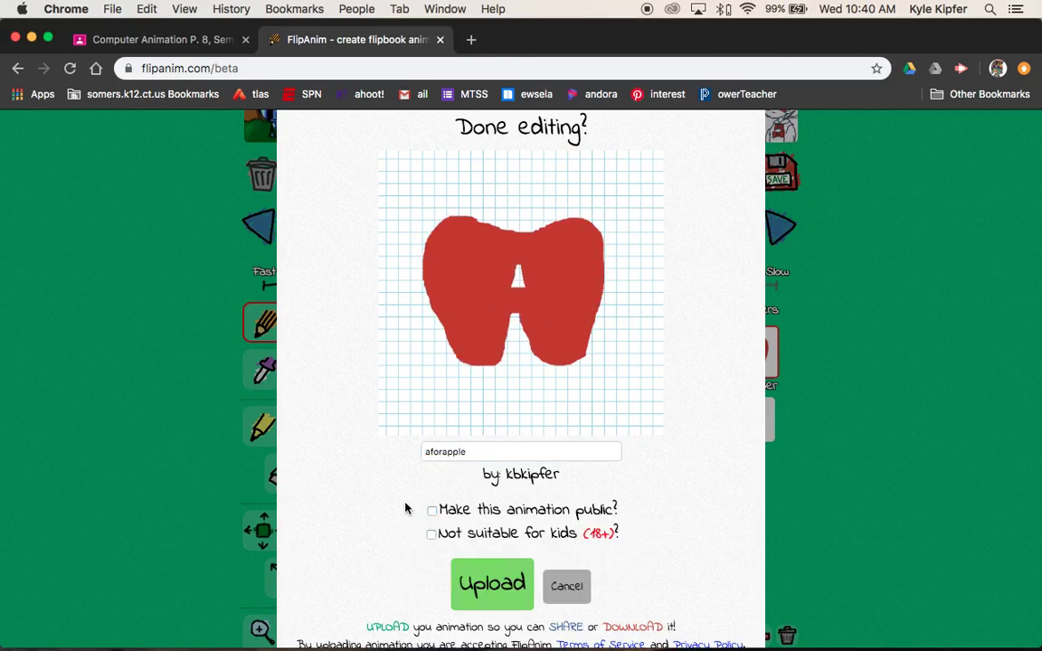
scroll(407, 494, down, 3)
click(468, 513)
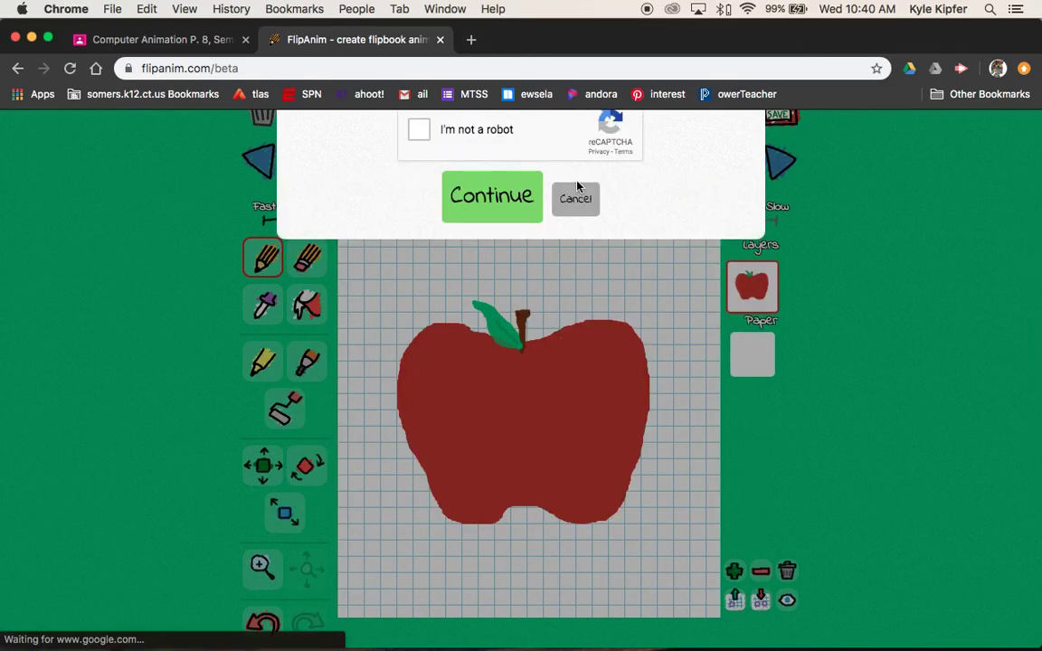
scroll(505, 228, up, 3)
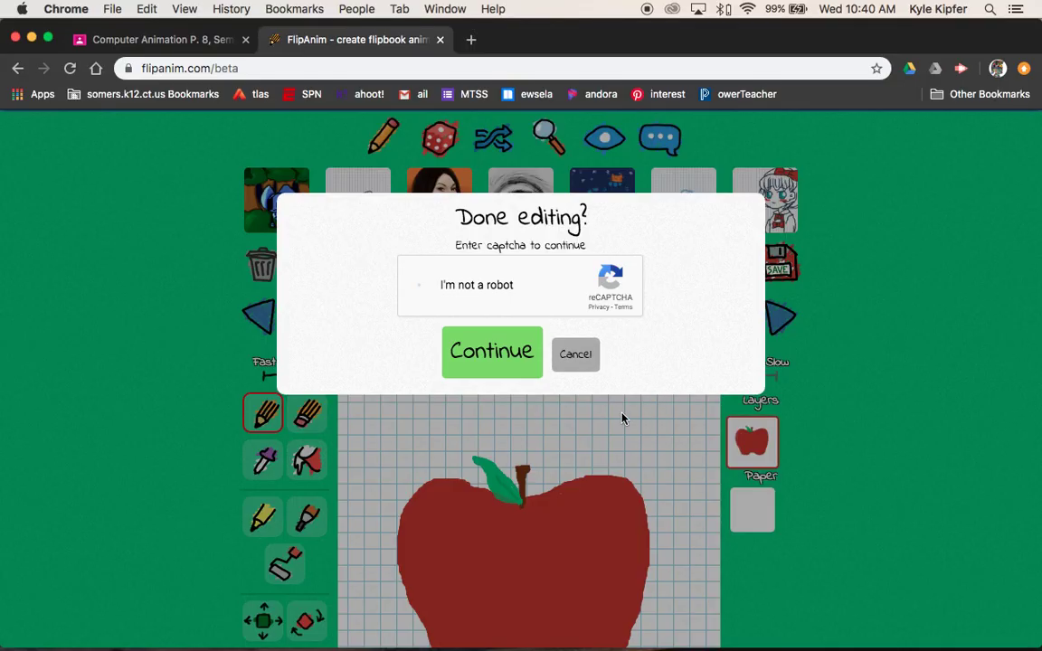
click(509, 359)
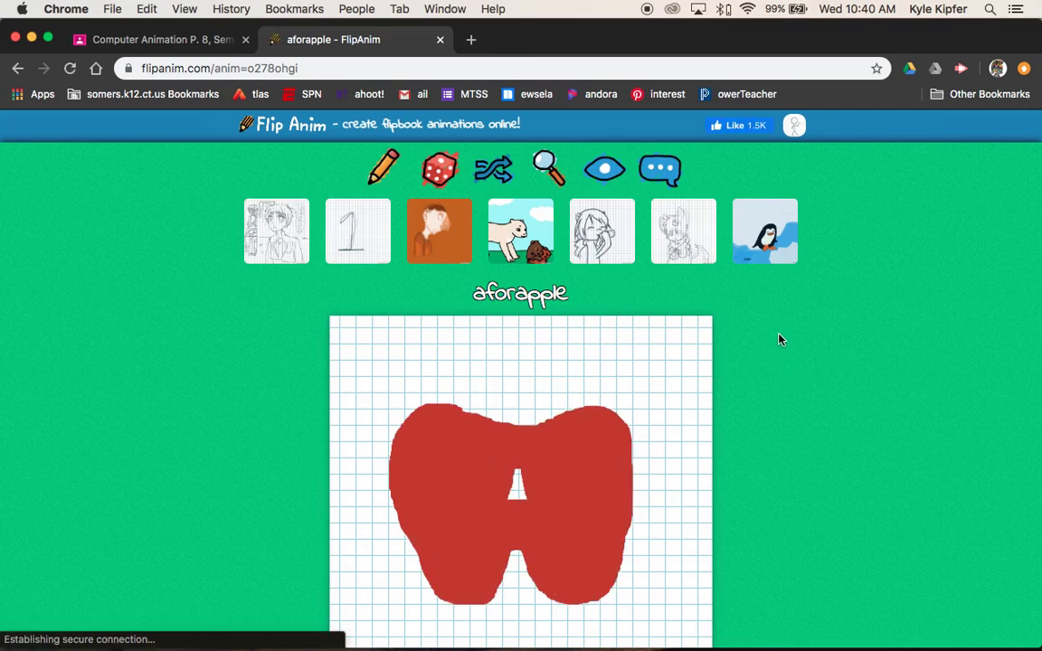
- View the published aforapple page, then bring up QuickTime's Dock menu to stop recording
scroll(781, 339, down, 3)
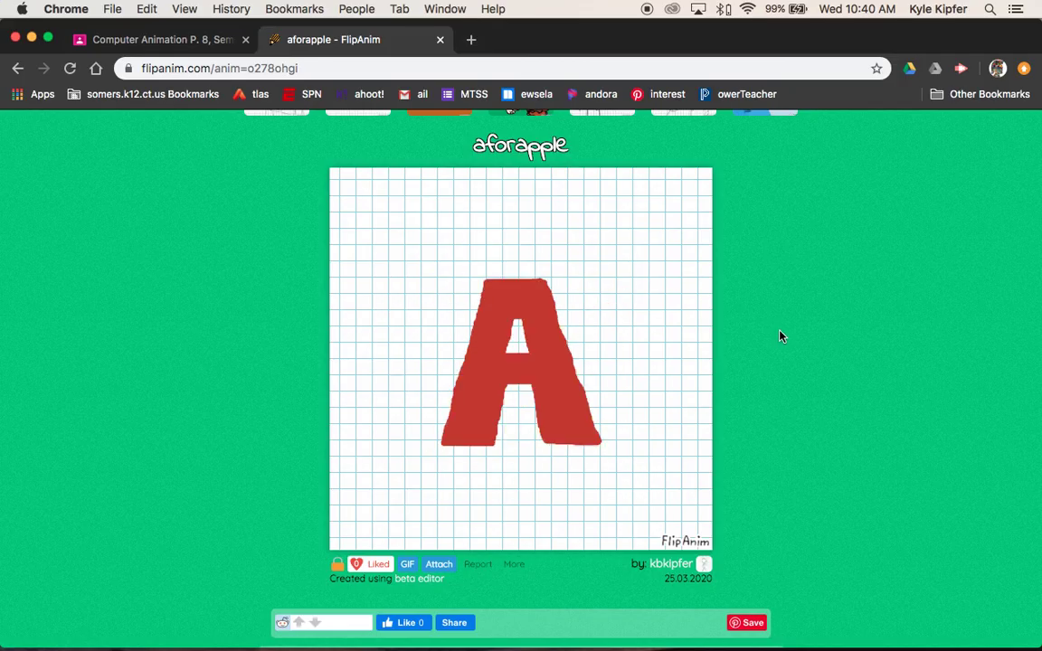
mouse_move(644, 634)
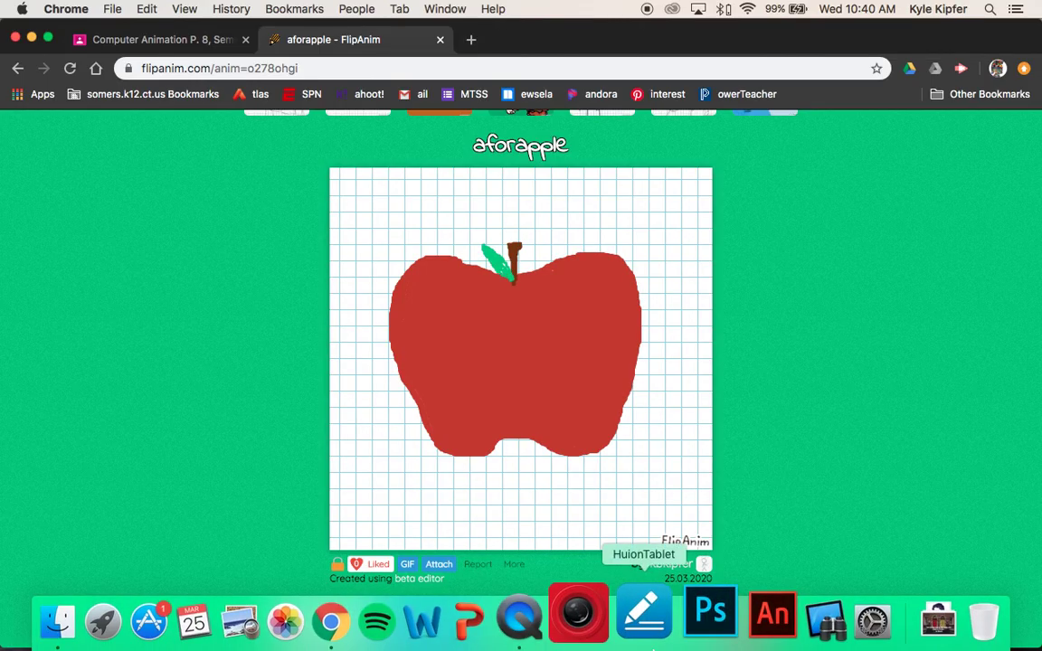
right_click(520, 620)
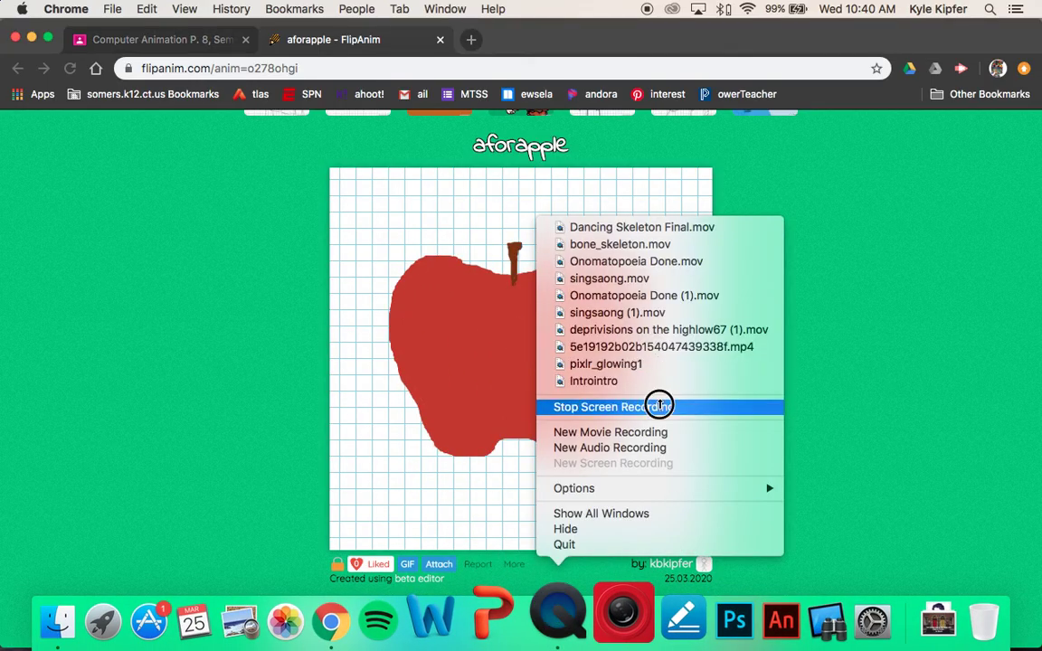